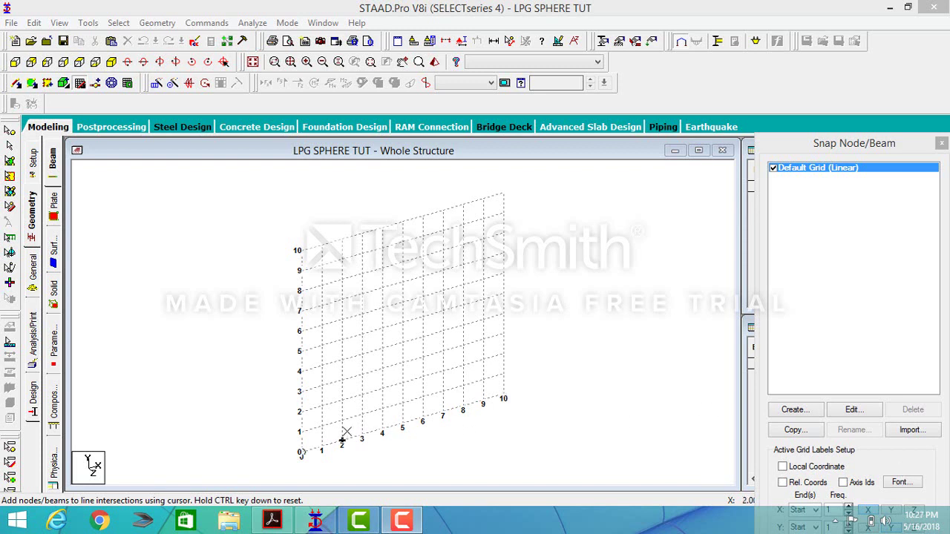
Bring the Spheres Data Sheet PDF forward in Acrobat, showing page 2 Basic Details.
left_click(276, 521)
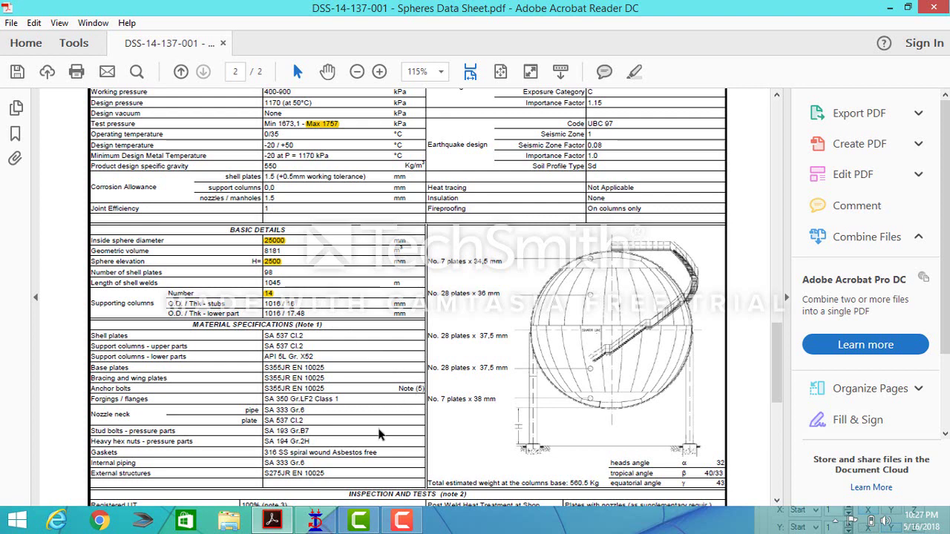
In the Nodes table, enter node 1 at (0, 0, 0) and node 2 at (0, 12.5, 0).
left_click(315, 520)
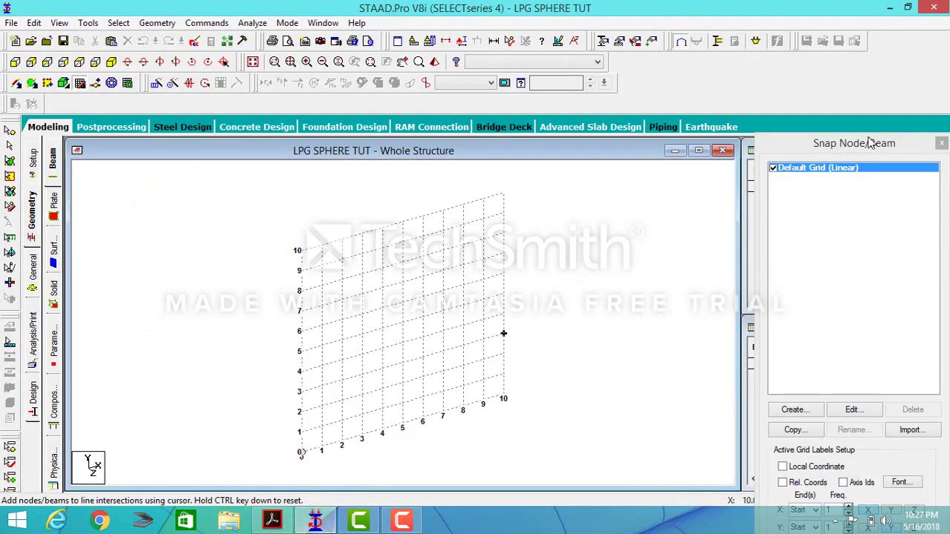
left_click(939, 143)
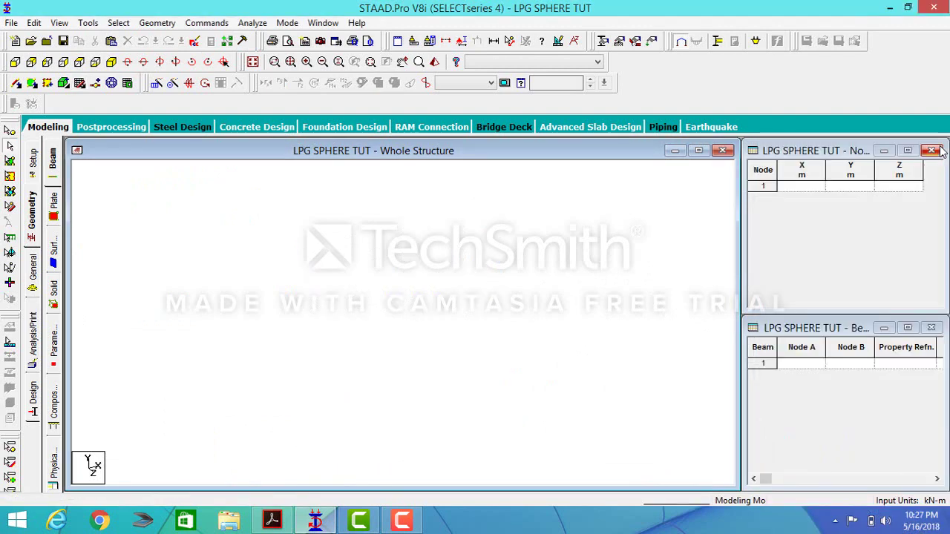
left_click(806, 187)
type("0")
key("Tab")
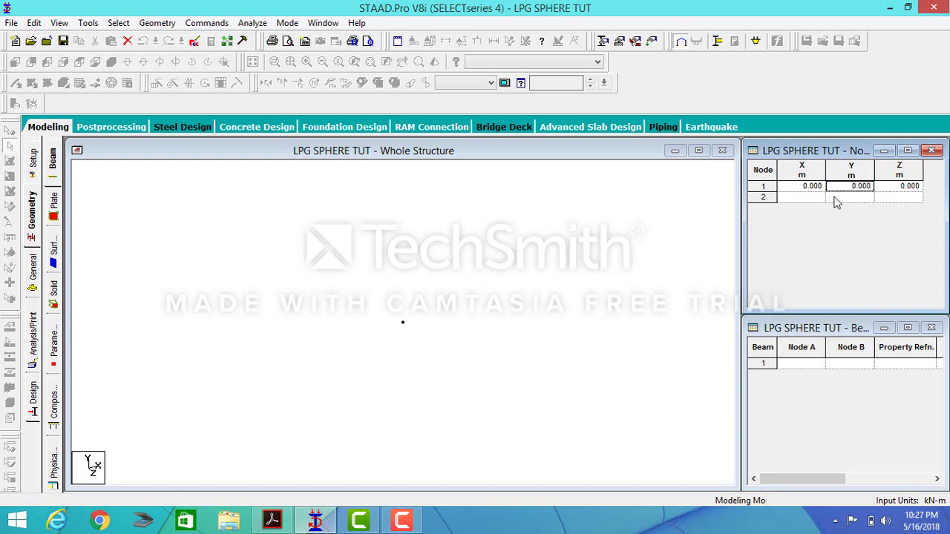
left_click(832, 199)
type("0")
key("BackSpace")
type("12.5")
key("Tab")
left_click(526, 269)
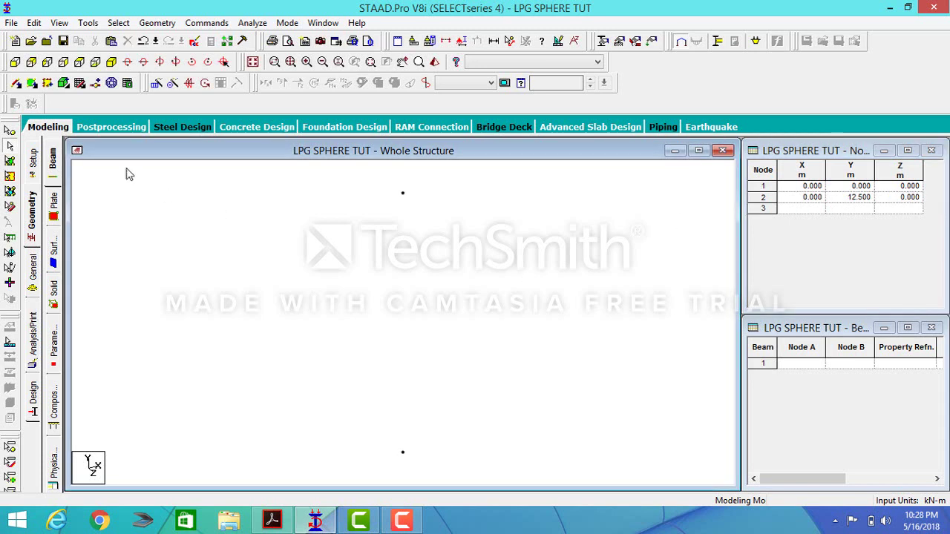
Draw beam 1 from node 2 down to node 1, then select it.
left_click(16, 82)
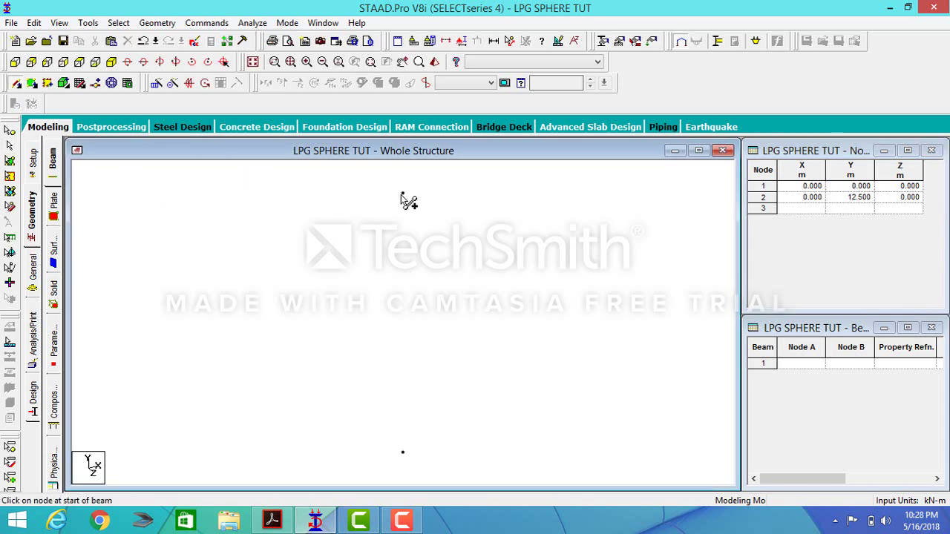
left_click_drag(402, 196, 402, 454)
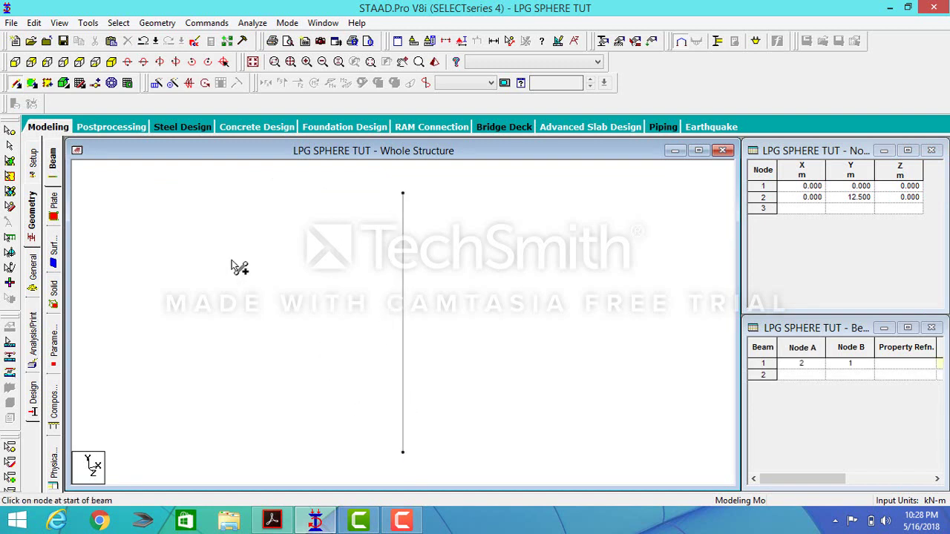
left_click(10, 146)
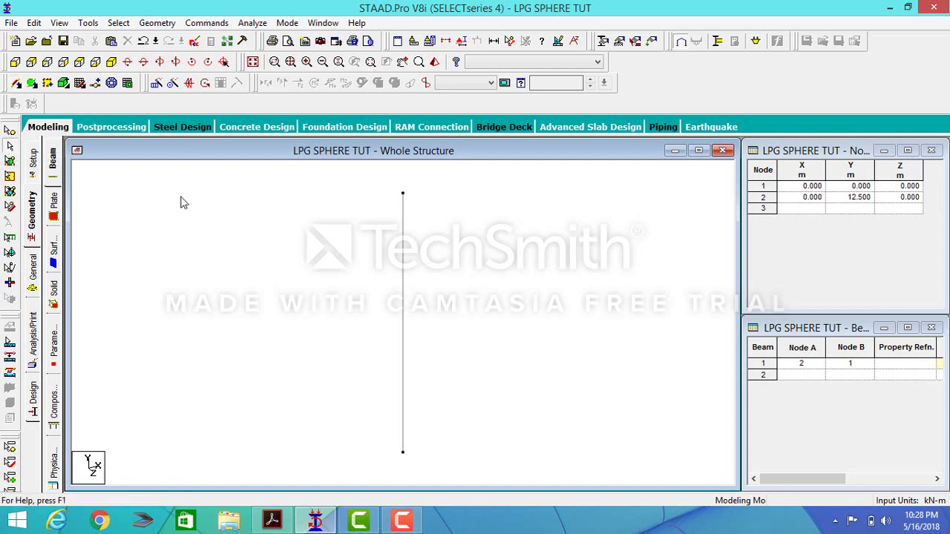
left_click(403, 304)
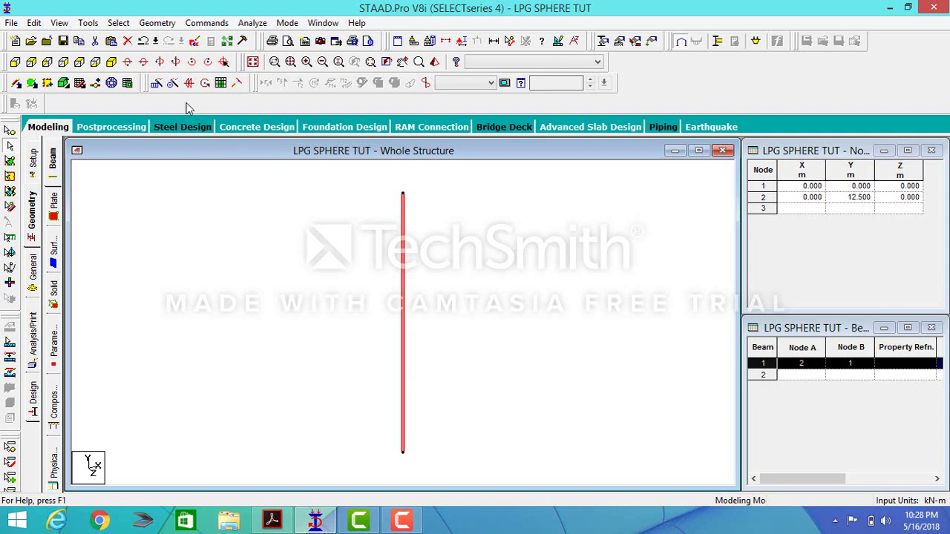
Circular-repeat the beam 180° about Z through node 1 in 10 linked steps.
left_click(172, 84)
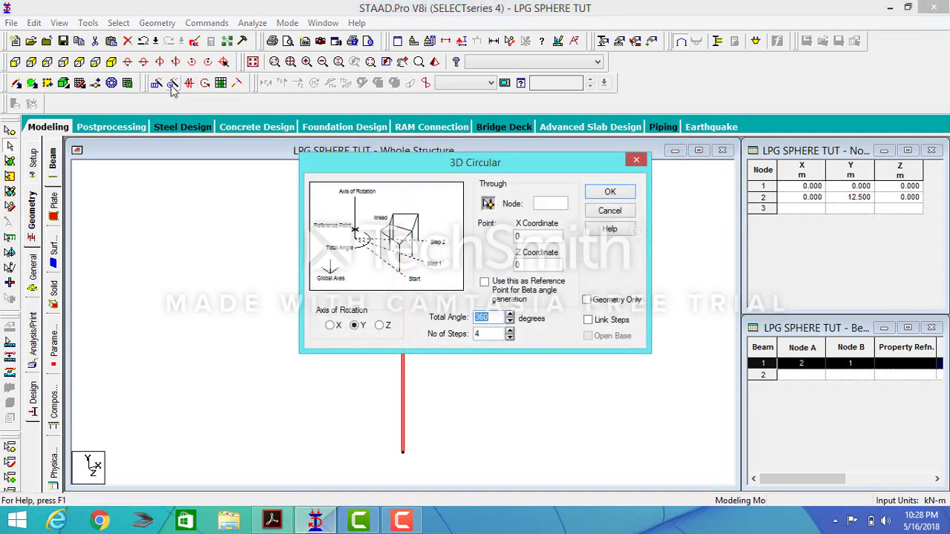
left_click(380, 326)
double_click(483, 317)
type("080")
left_click(490, 334)
key("BackSpace")
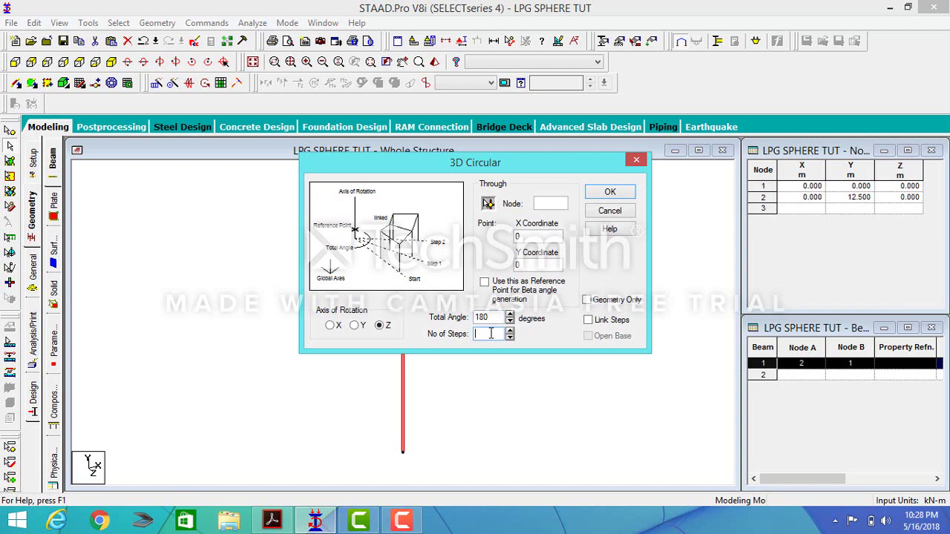
type("10")
left_click(488, 204)
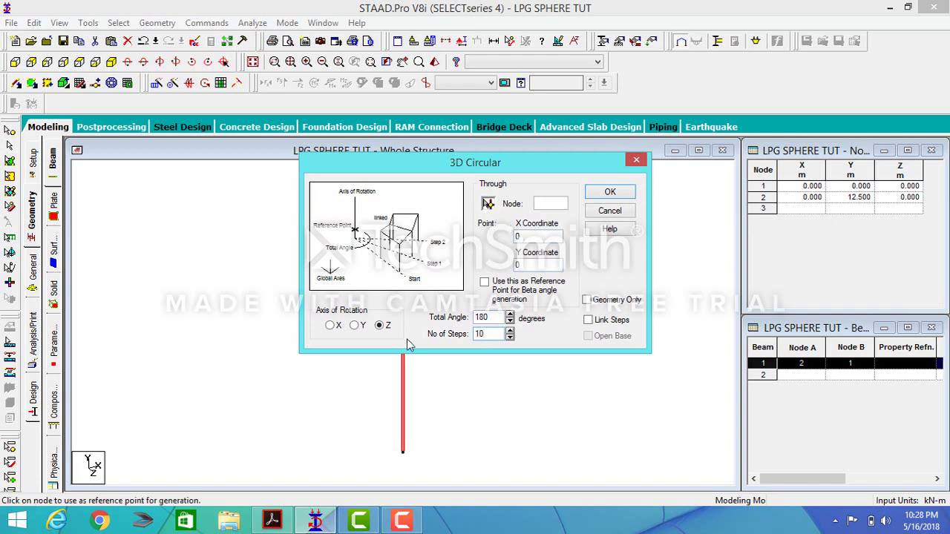
left_click(401, 451)
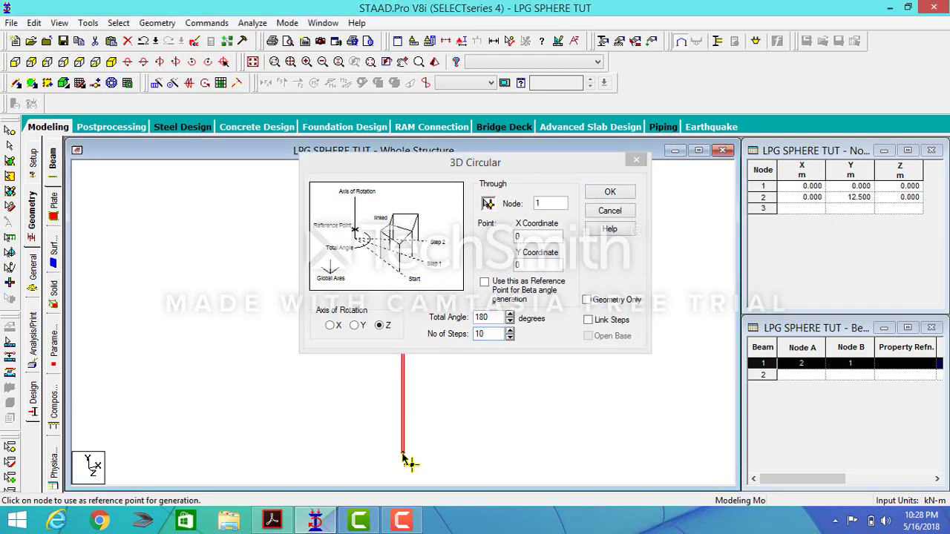
left_click(588, 321)
left_click(589, 321)
left_click(615, 195)
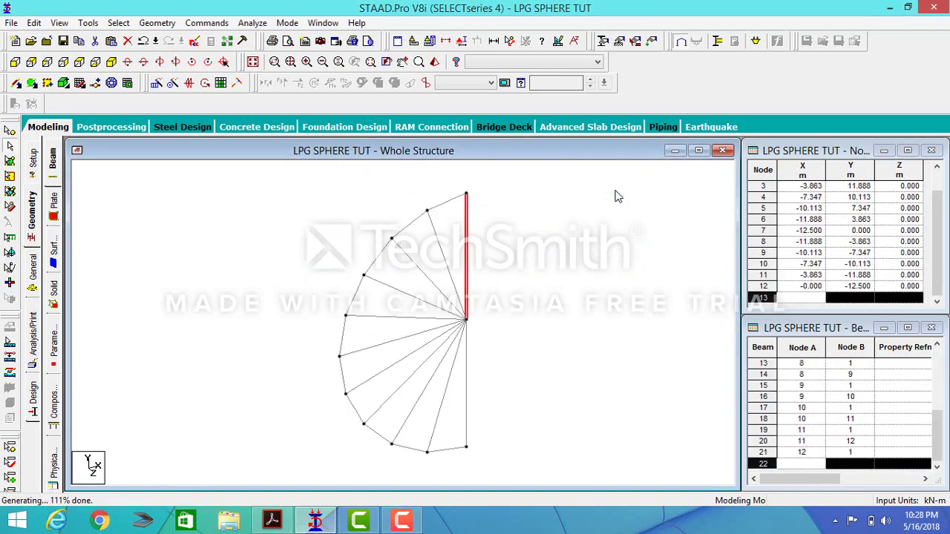
Select all 11 radial spoke beams of the half-circle fan.
left_click(444, 257)
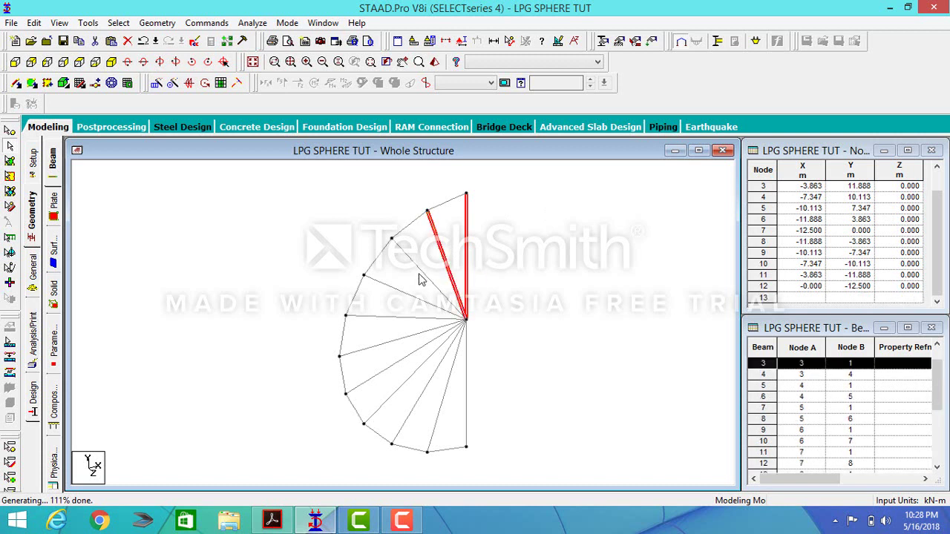
left_click(419, 277, "ctrl")
left_click(409, 294, "ctrl")
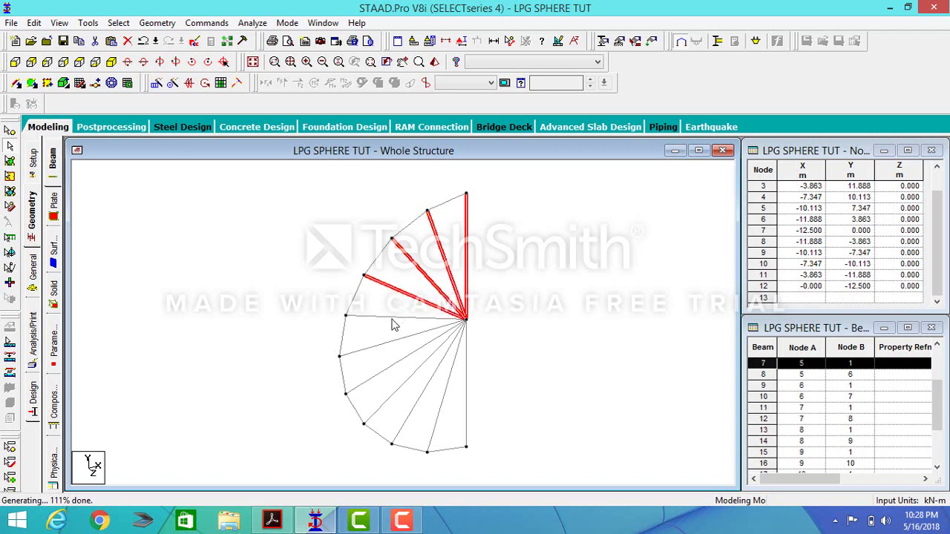
left_click(393, 319, "ctrl")
left_click(392, 343, "ctrl")
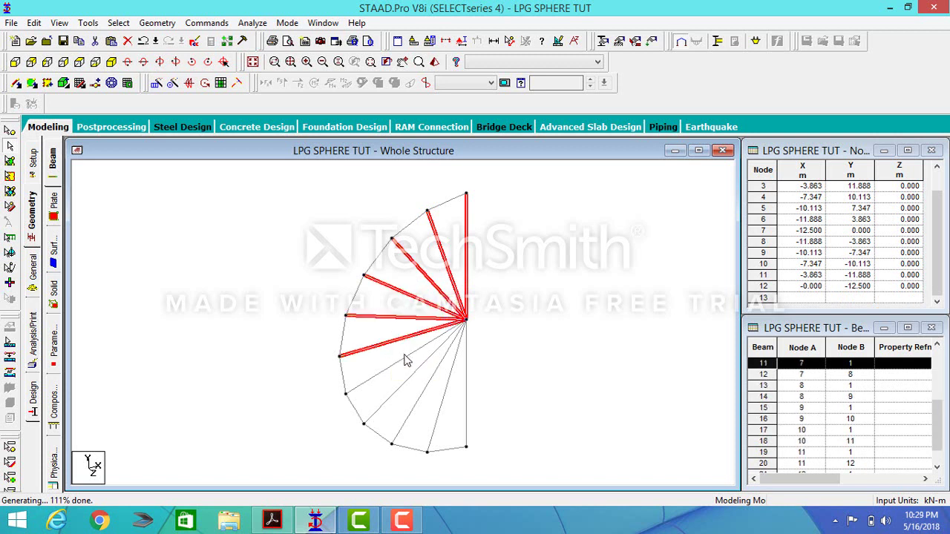
left_click(406, 357, "ctrl")
left_click(416, 372, "ctrl")
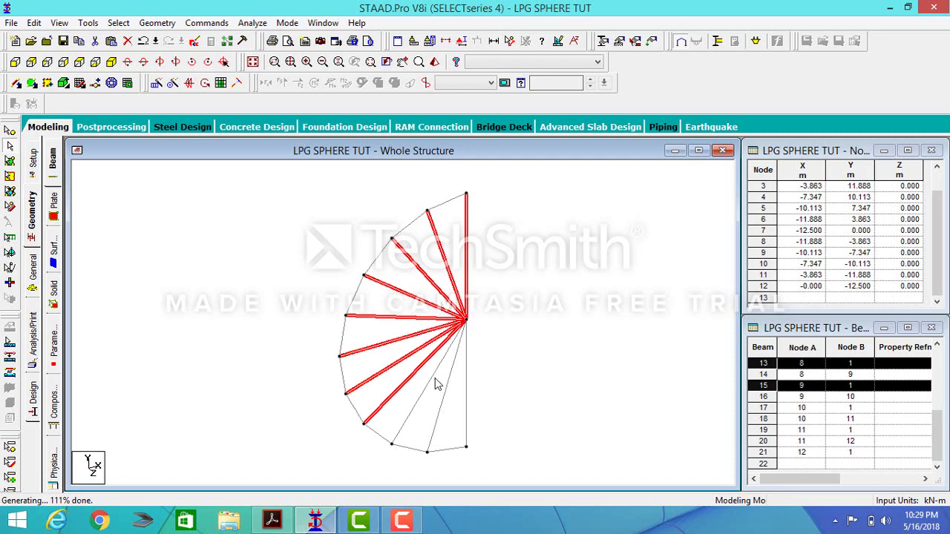
left_click(431, 378, "ctrl")
left_click(447, 387, "ctrl")
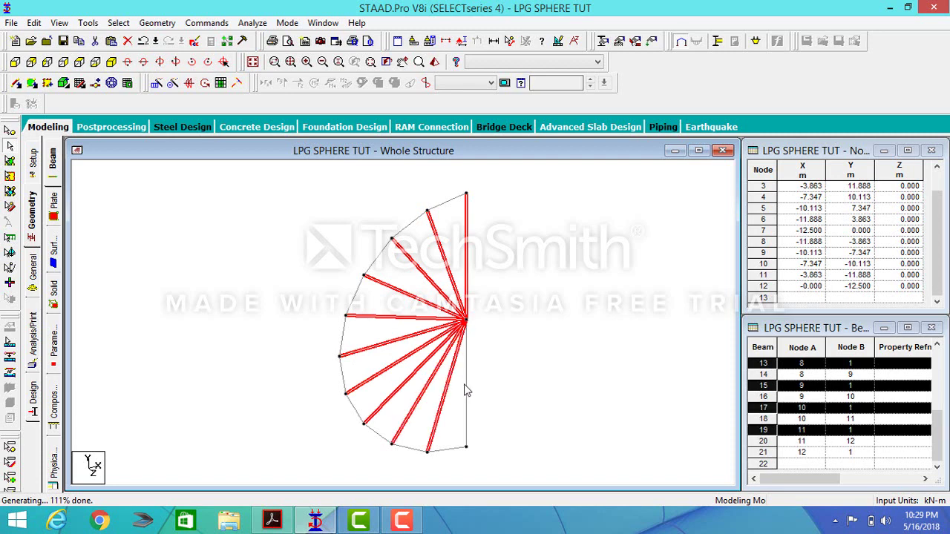
left_click(467, 391, "ctrl")
Delete the selected spoke beams along with their orphaned nodes.
key("Delete")
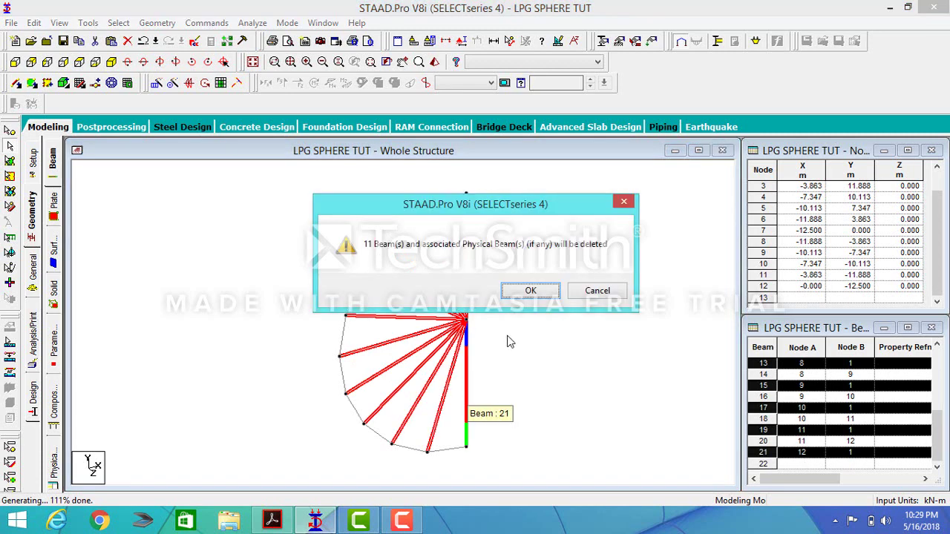
left_click(536, 297)
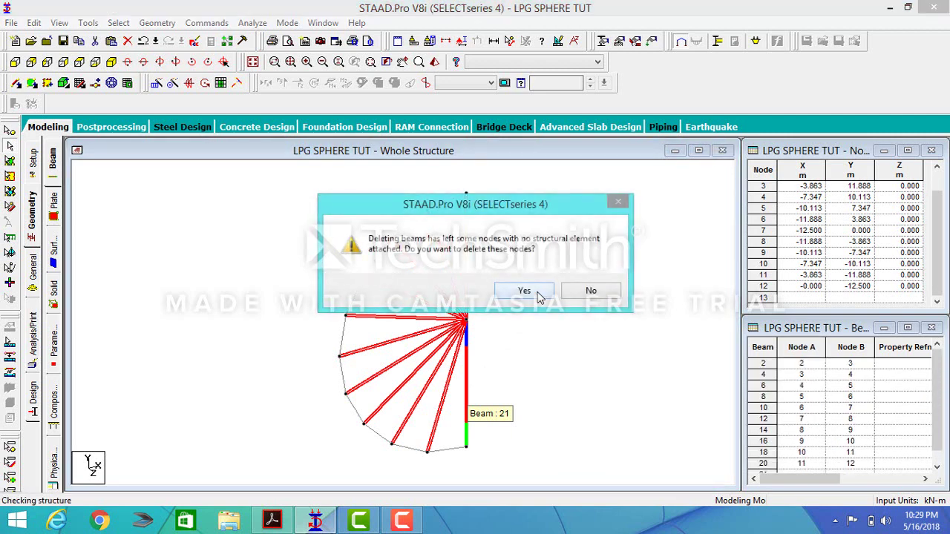
left_click(540, 295)
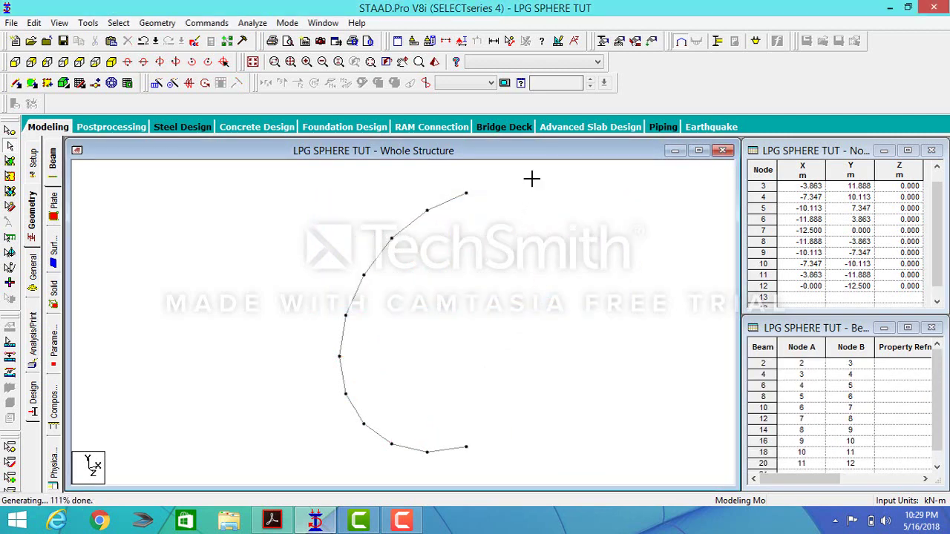
Window-select every half-circle arc beam and bring up the Circular Repeat settings.
left_click_drag(531, 178, 305, 476)
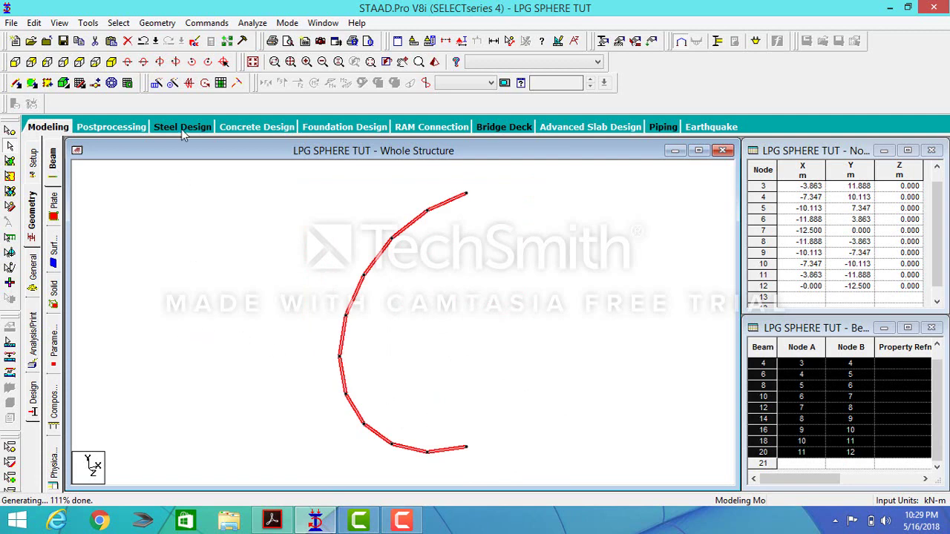
left_click(173, 83)
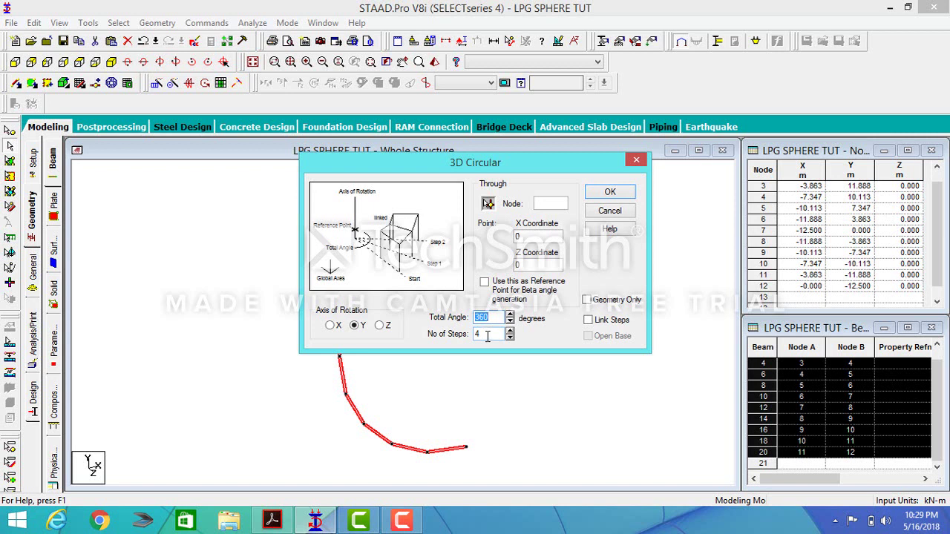
Revolve the arc 360° about Y through node 12 in 28 linked steps.
left_click(487, 336)
key("BackSpace")
type("4")
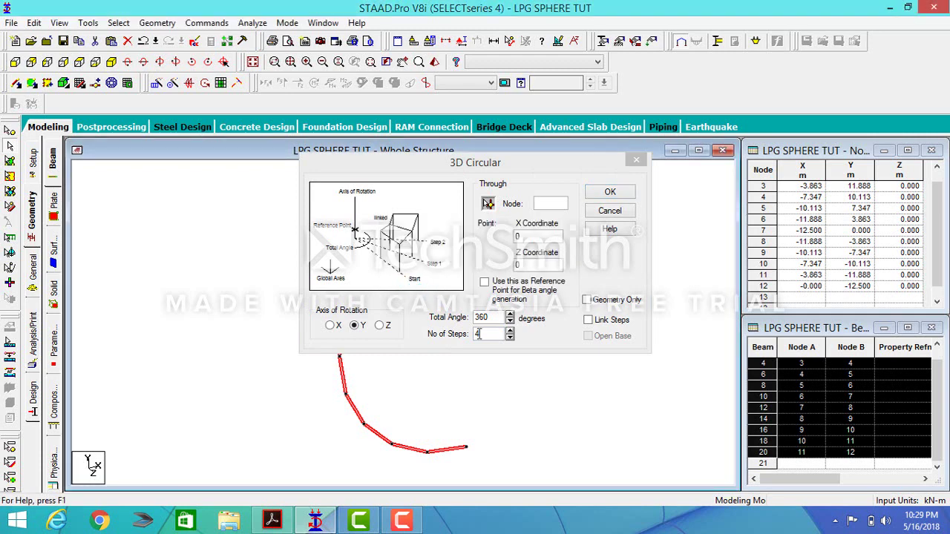
double_click(479, 334)
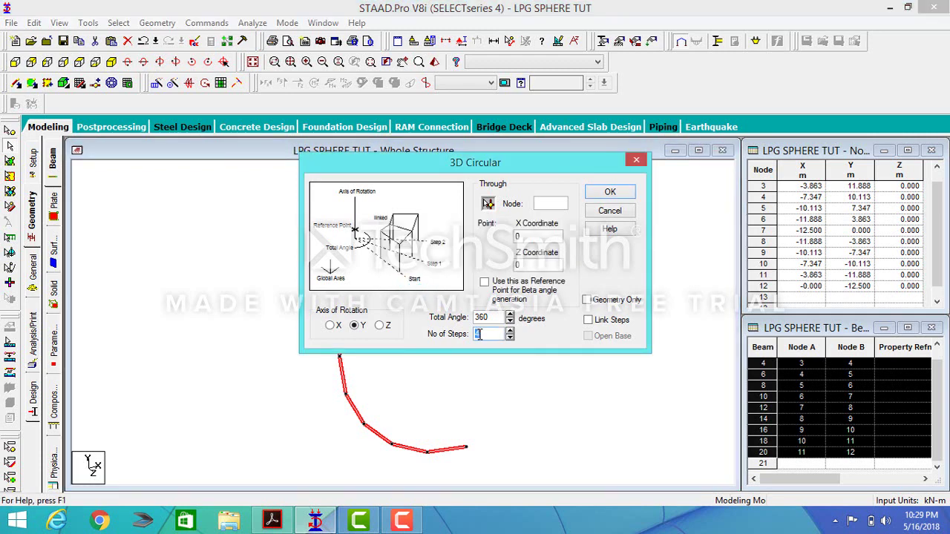
type("28")
left_click(488, 205)
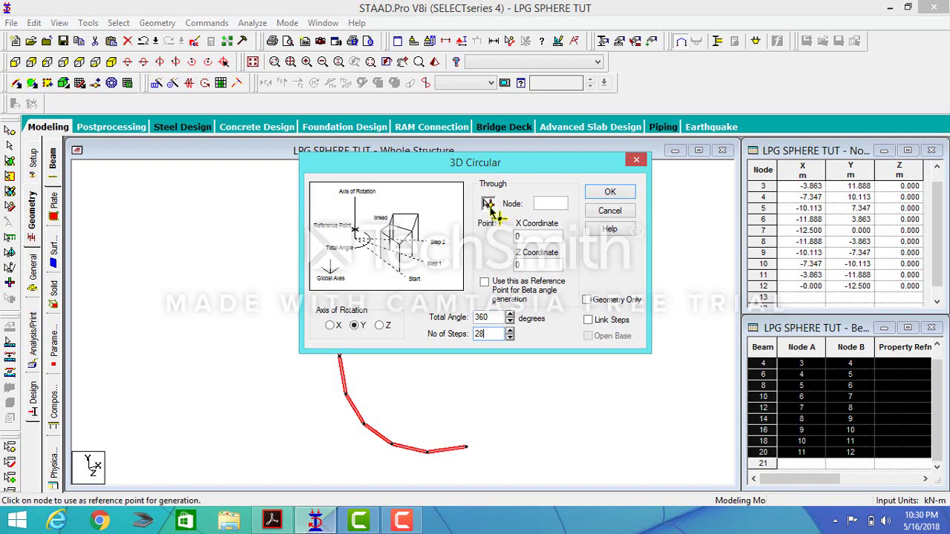
left_click(467, 448)
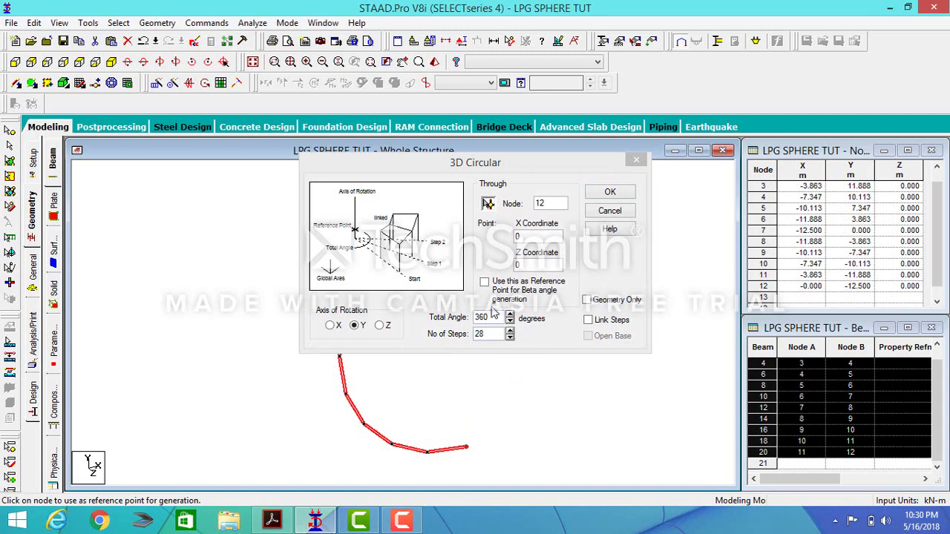
left_click(588, 320)
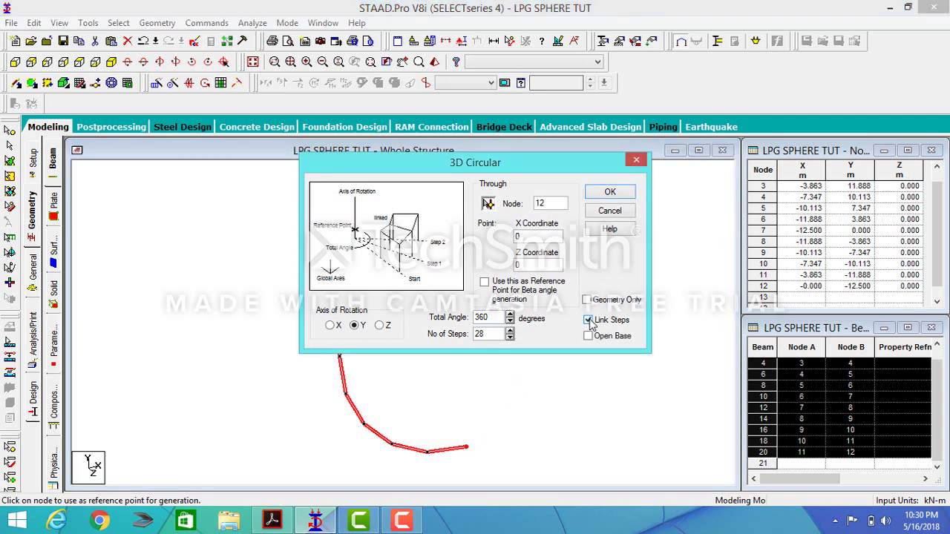
left_click(610, 193)
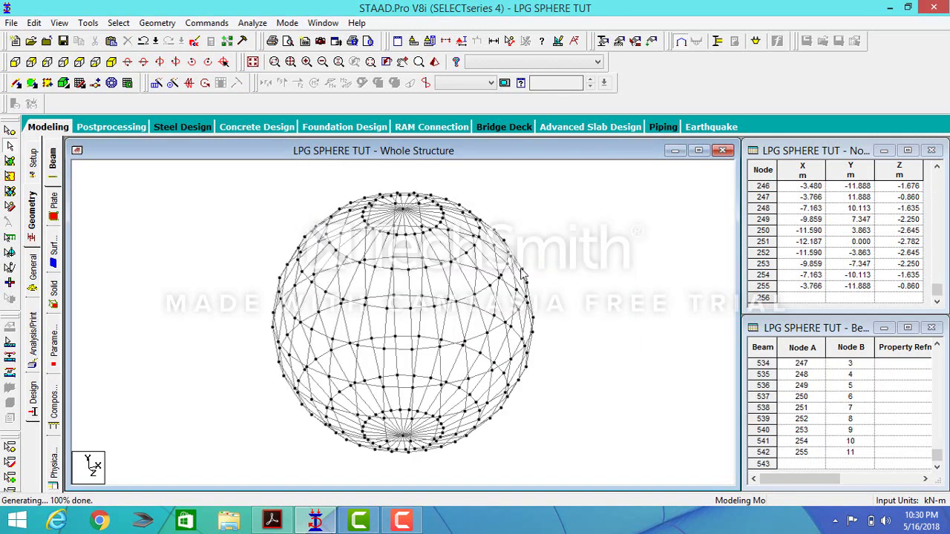
scroll(600, 298, "down", 1)
scroll(599, 295, "down", 4)
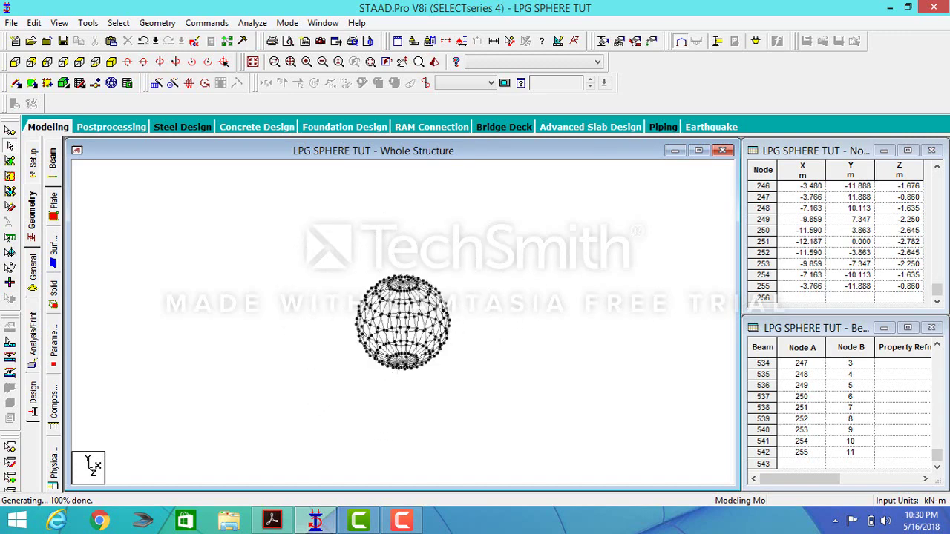
scroll(352, 368, "up", 3)
scroll(349, 371, "up", 2)
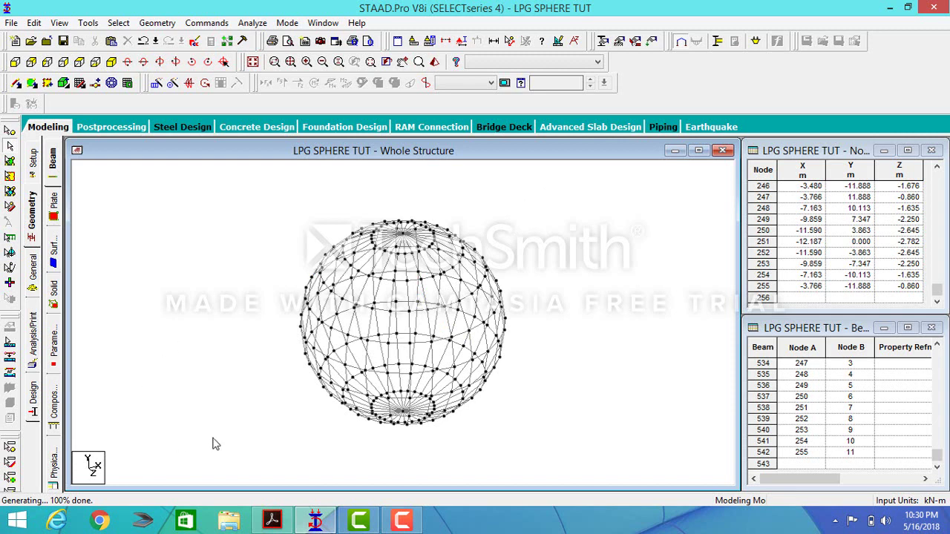
mouse_move(270, 523)
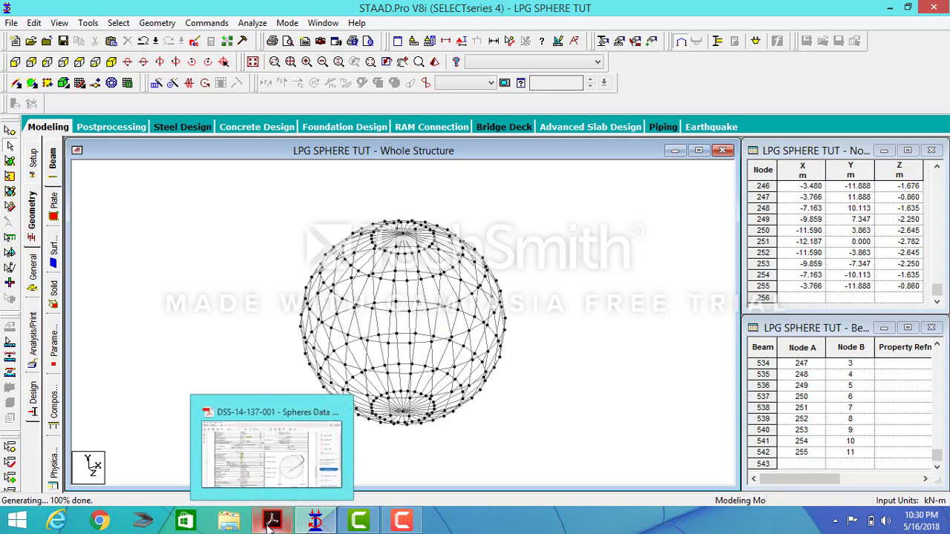
left_click(272, 473)
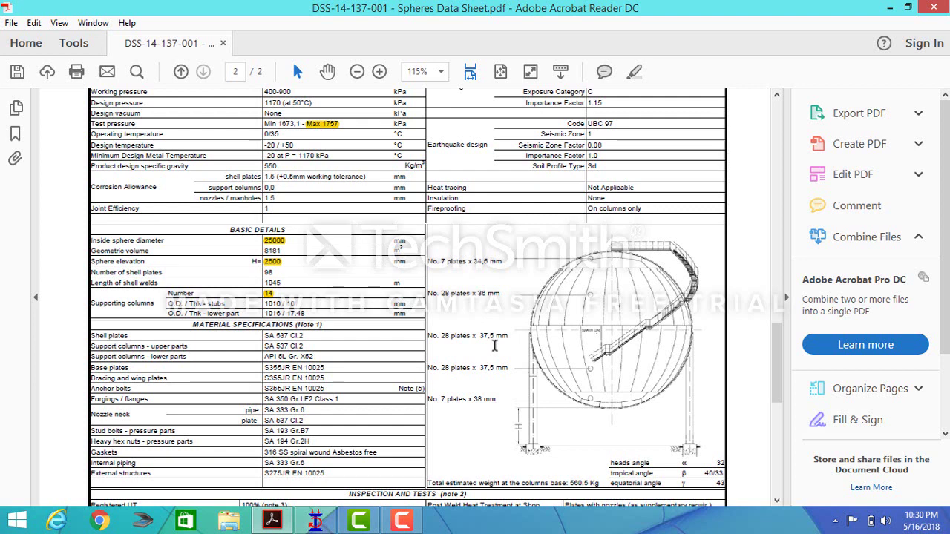
left_click(316, 520)
left_click_drag(558, 207, 236, 455)
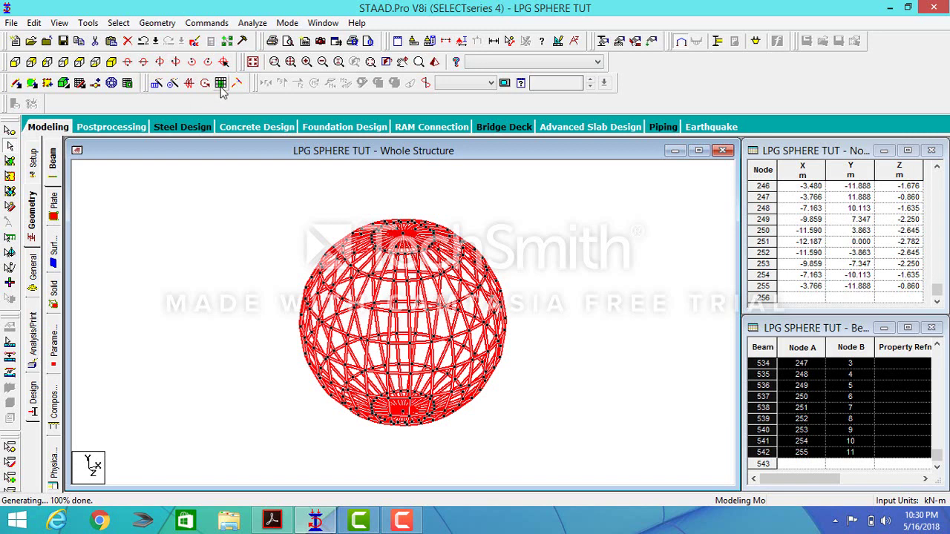
Fill the sphere's member grid with 280 plates and bring up General > Property.
left_click(221, 82)
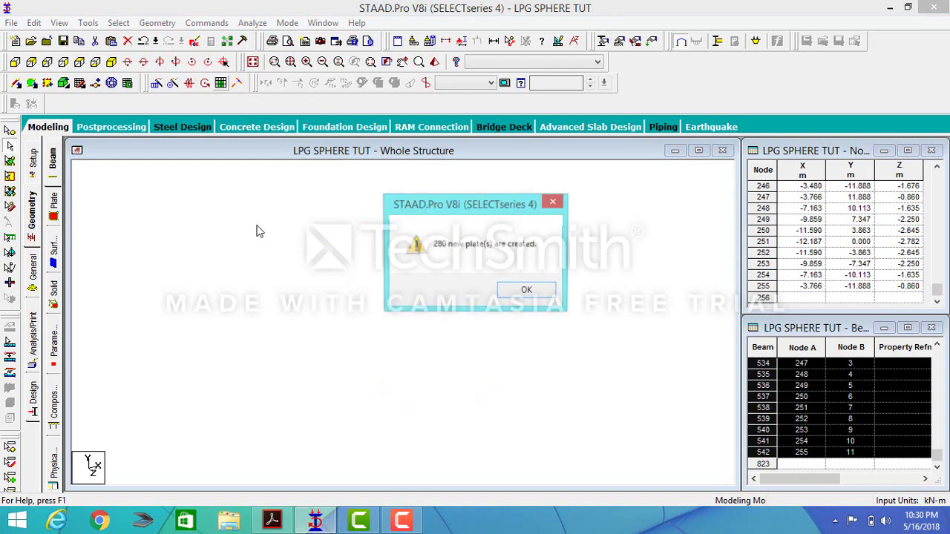
left_click(523, 291)
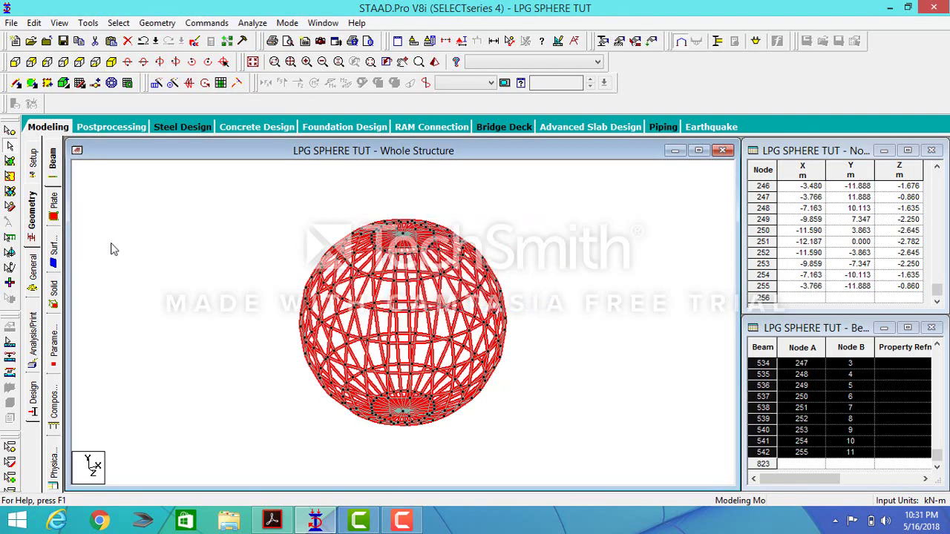
left_click(37, 269)
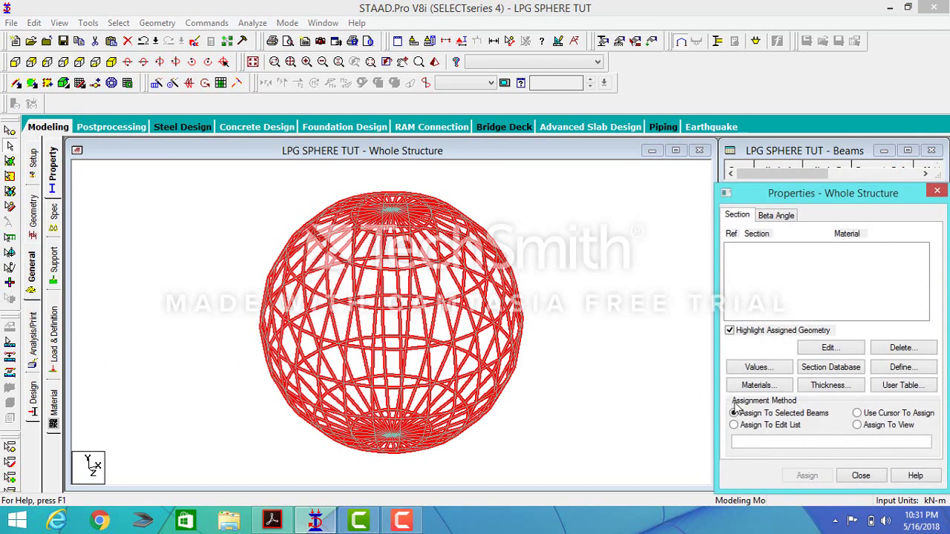
Add a STEEL plate thickness property of 37.5 mm (0.0375 m at all four nodes).
left_click(831, 385)
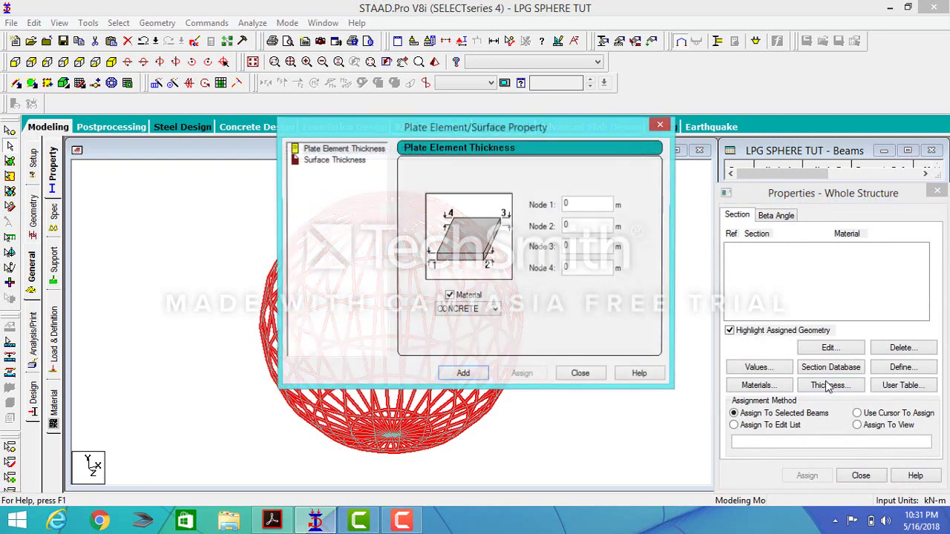
left_click(494, 309)
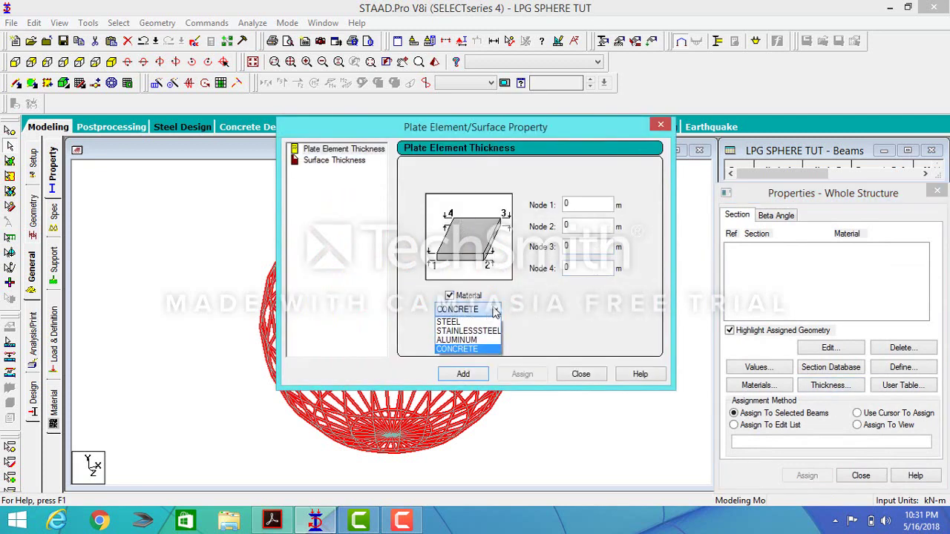
left_click(477, 320)
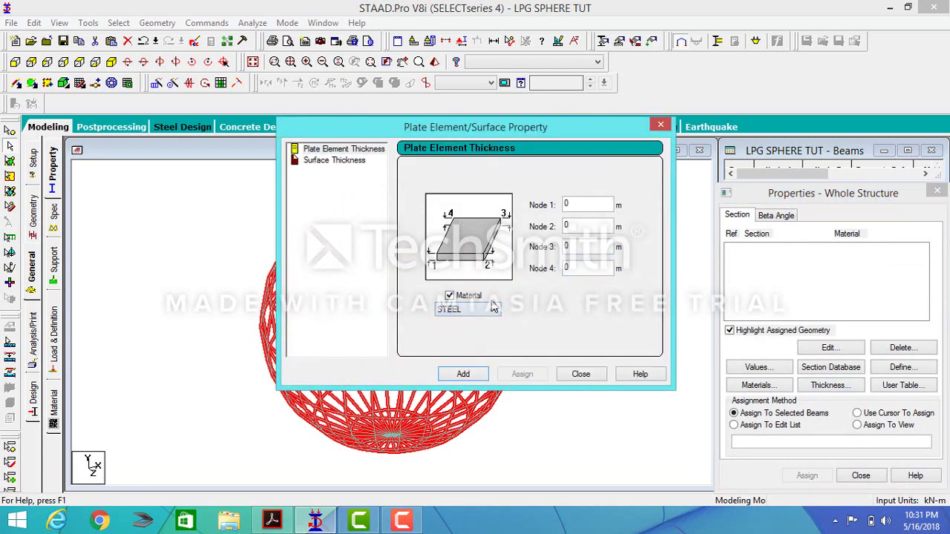
double_click(569, 204)
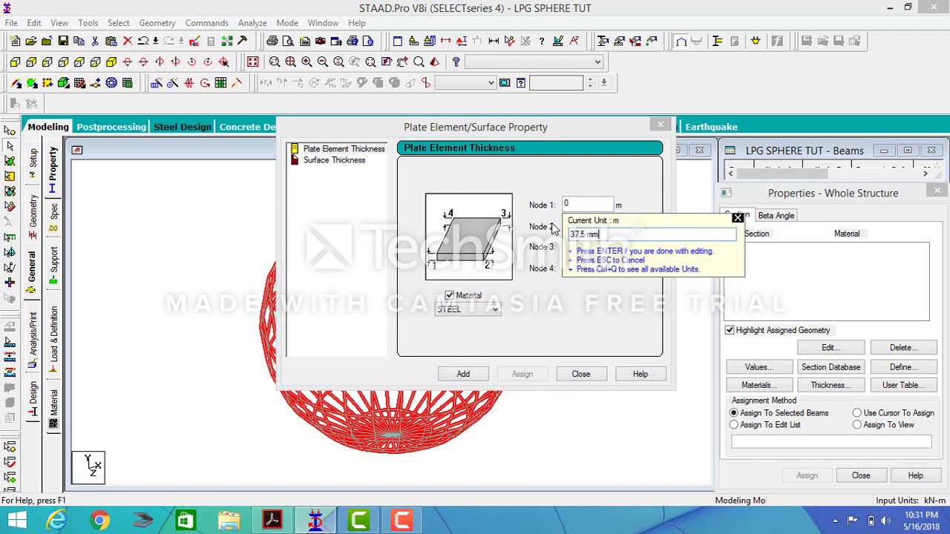
key("Return")
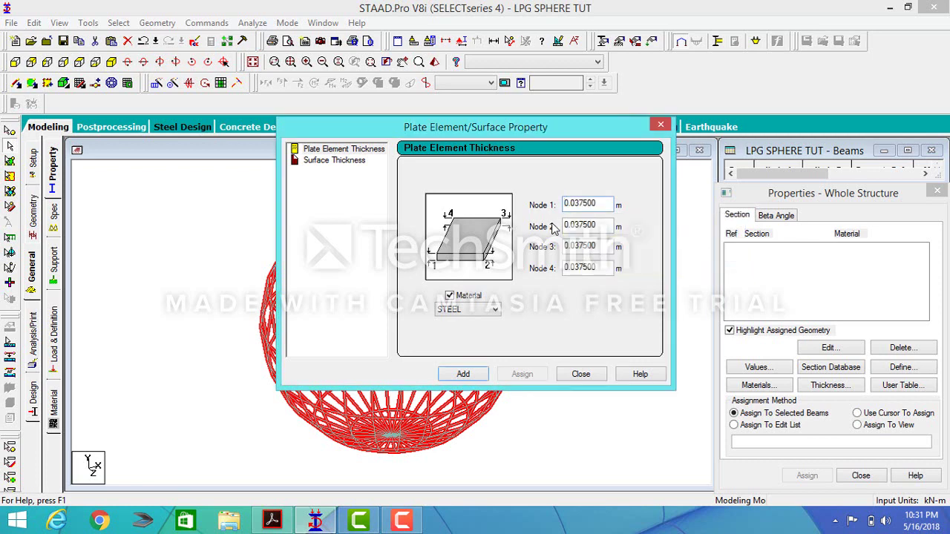
left_click(472, 375)
left_click(581, 375)
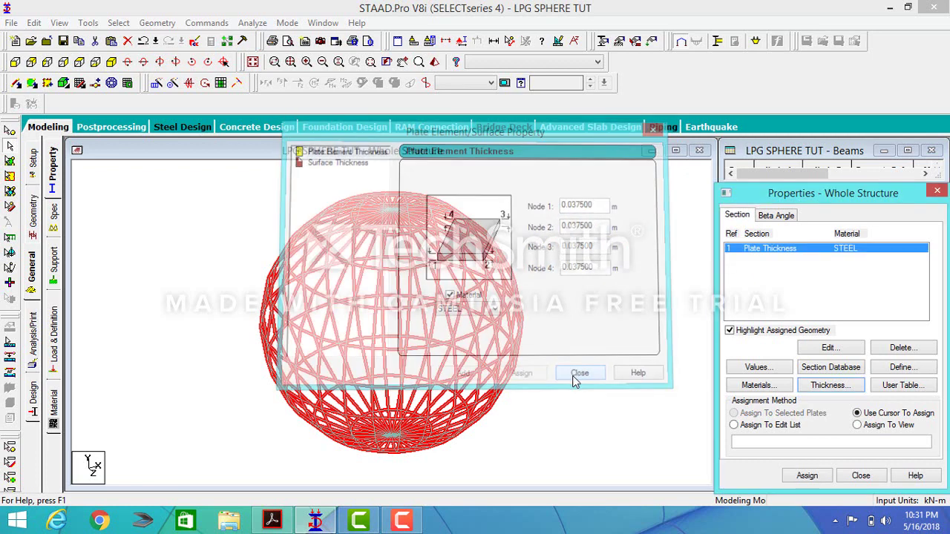
Assign the 37.5 mm steel thickness to all plates in view, 543 to 822.
left_click(811, 477)
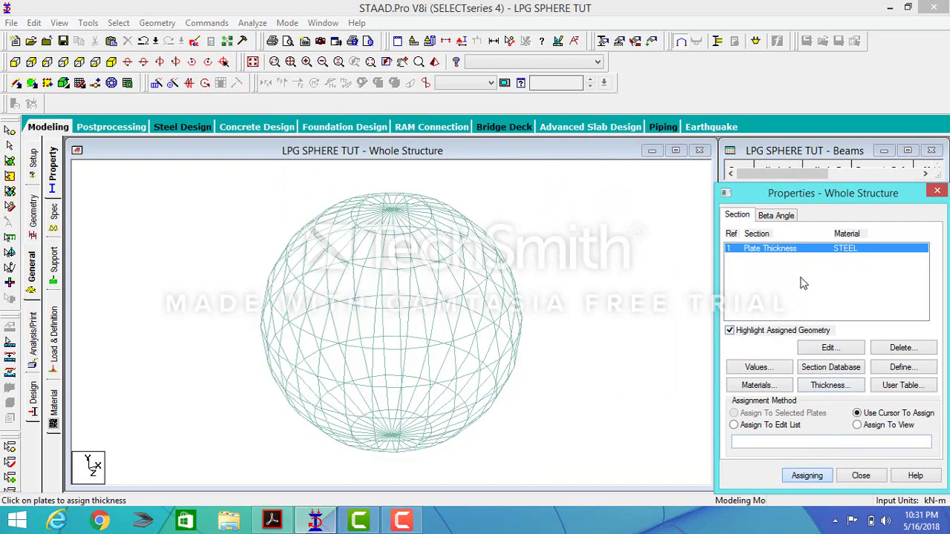
left_click(858, 425)
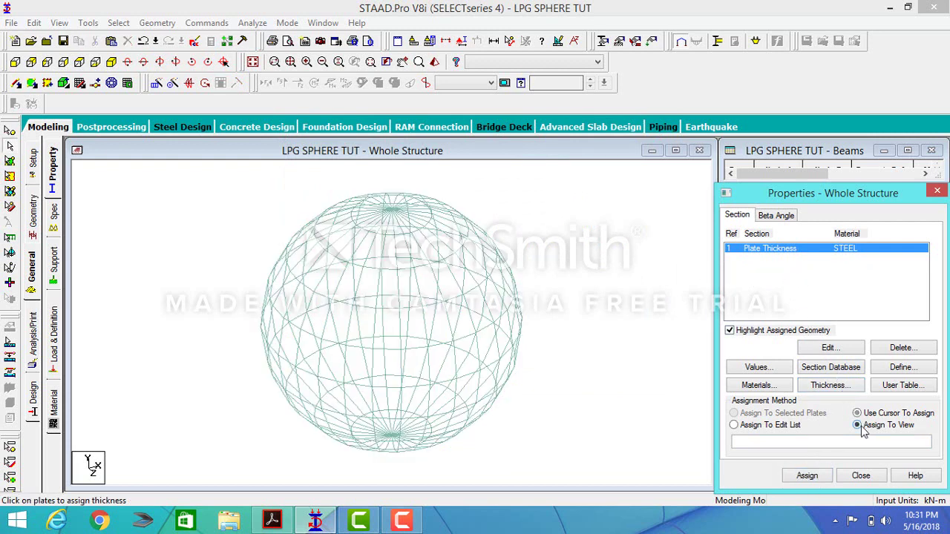
left_click(817, 477)
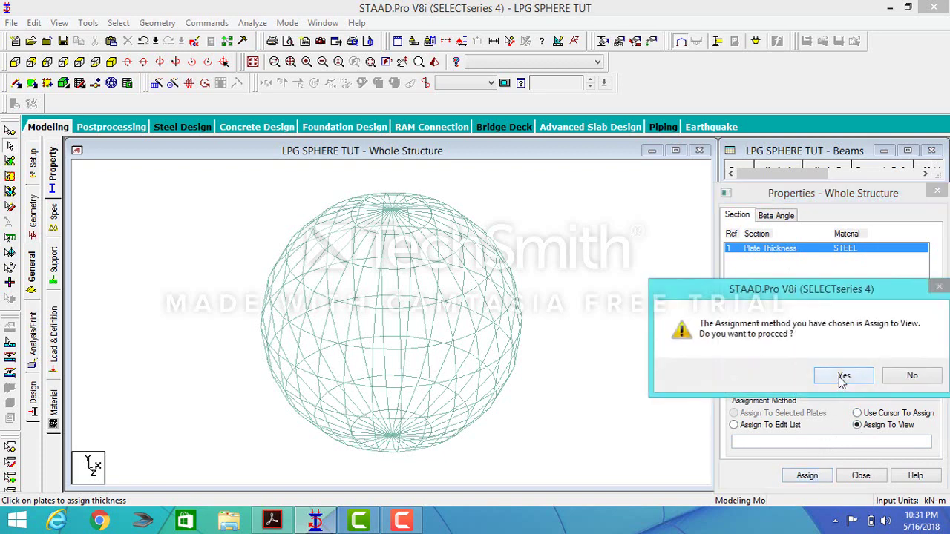
left_click(841, 377)
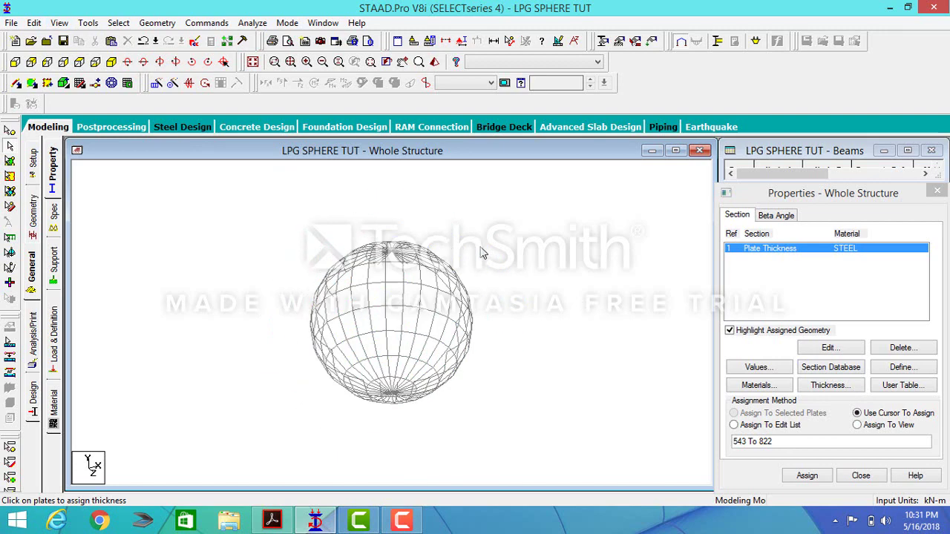
scroll(341, 437, "up", 2)
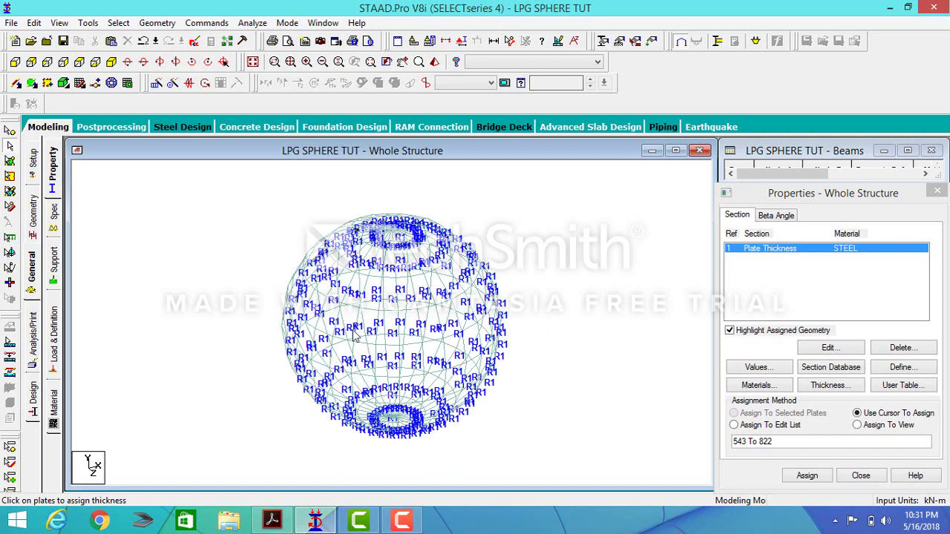
left_click(273, 523)
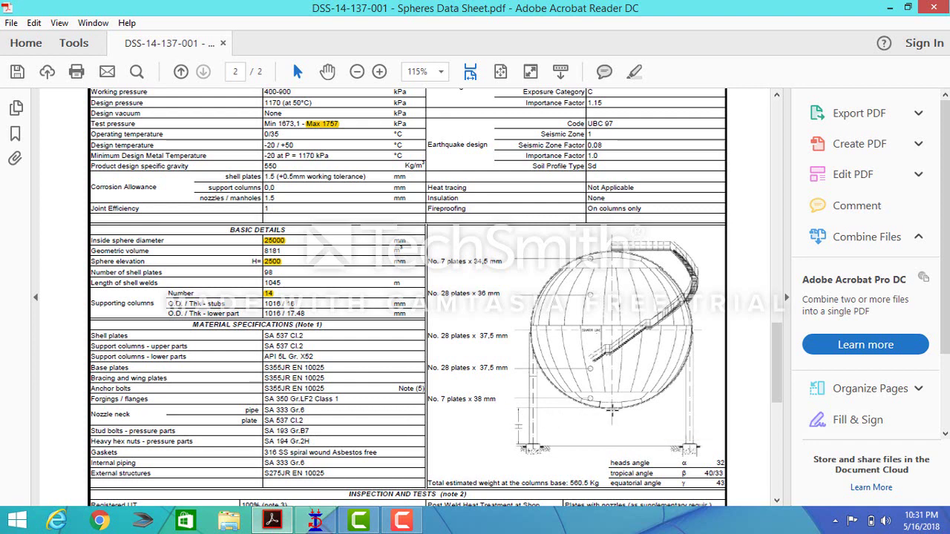
mouse_move(612, 411)
left_click(892, 6)
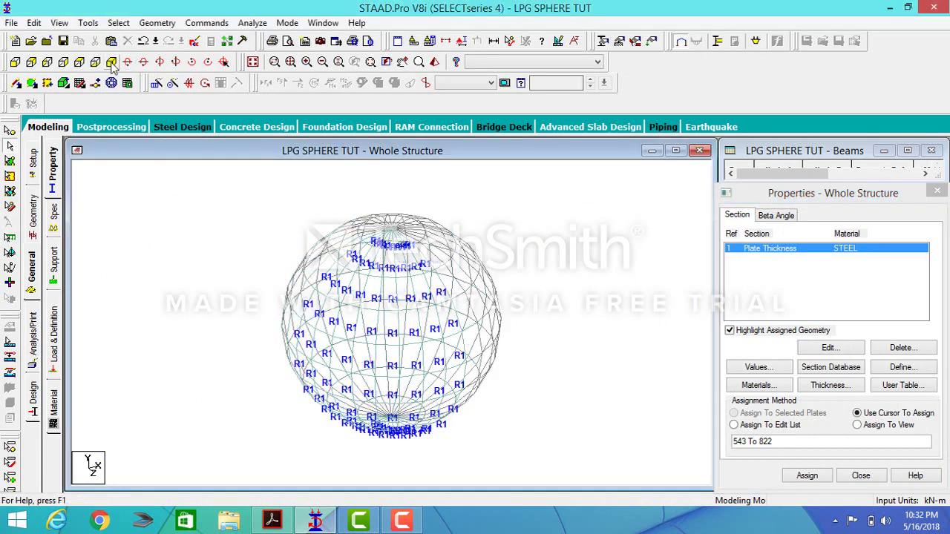
Copy the selected sphere-edge node and paste it 15 m below with a Y offset of -15.
left_click(10, 130)
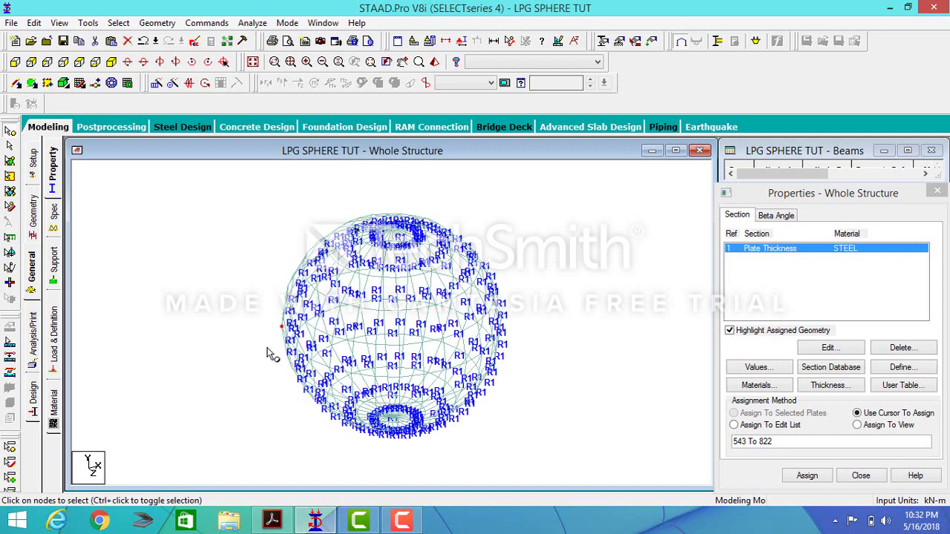
right_click(213, 234)
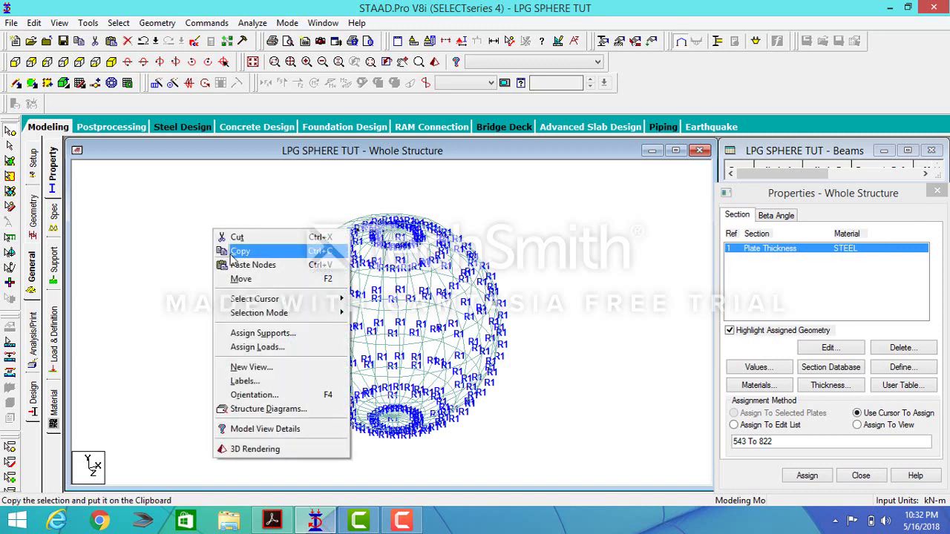
left_click(236, 256)
right_click(218, 220)
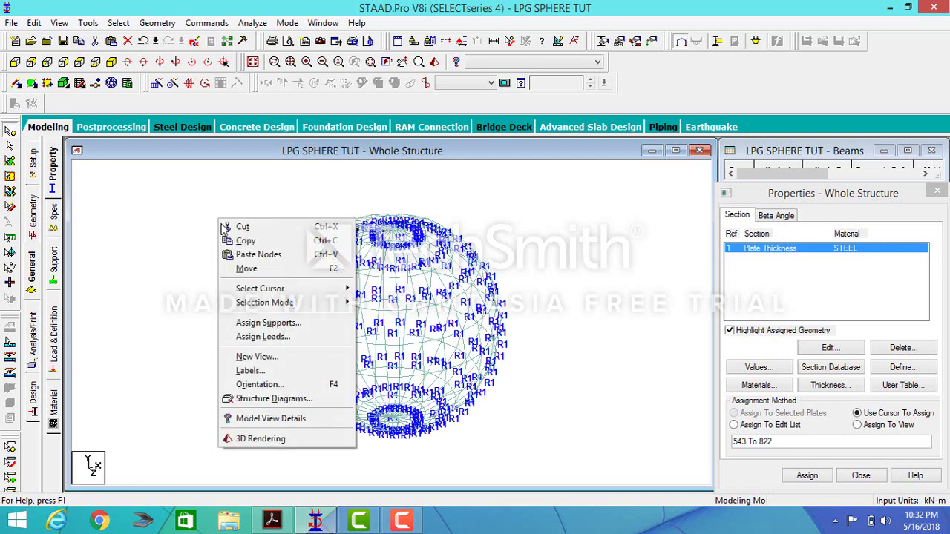
left_click(255, 258)
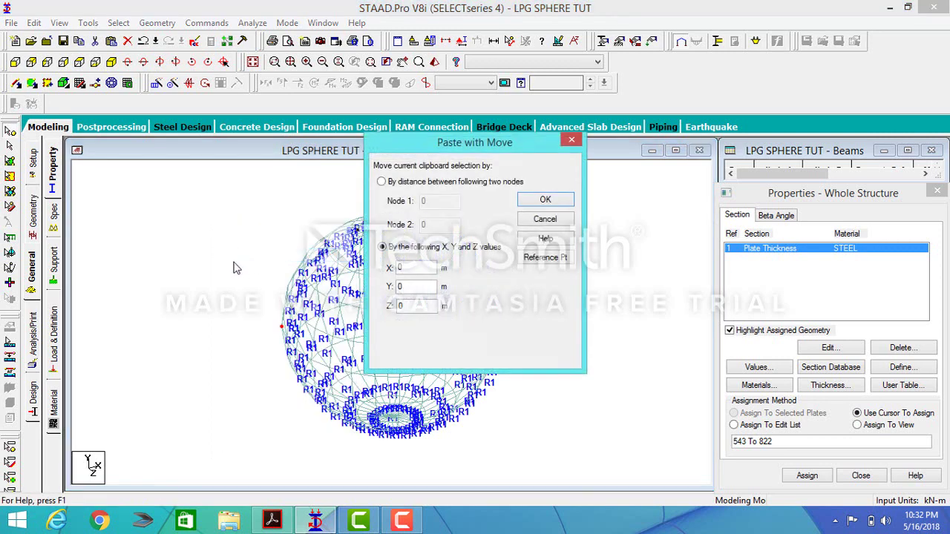
double_click(408, 290)
left_click(544, 200)
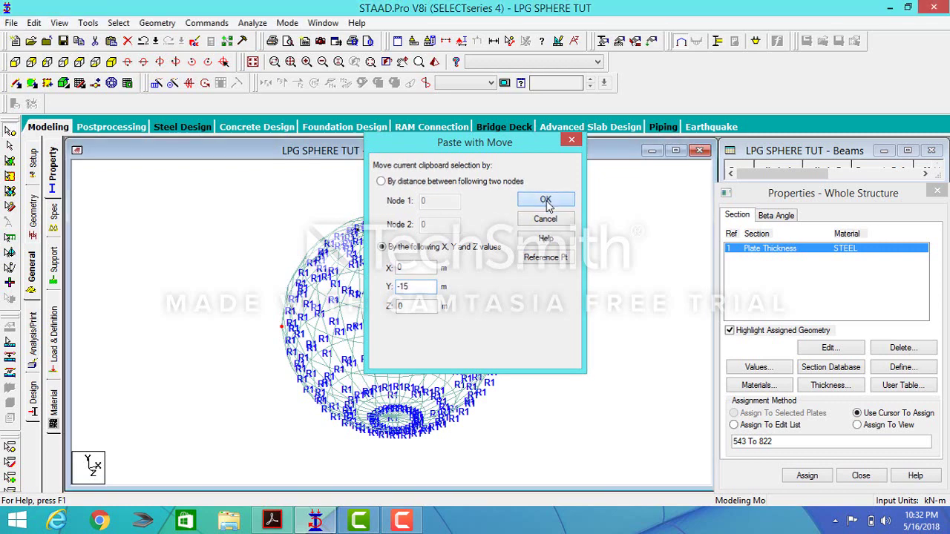
Draw a vertical column beam from the sphere-edge node to the pasted node below, then select it.
left_click(21, 83)
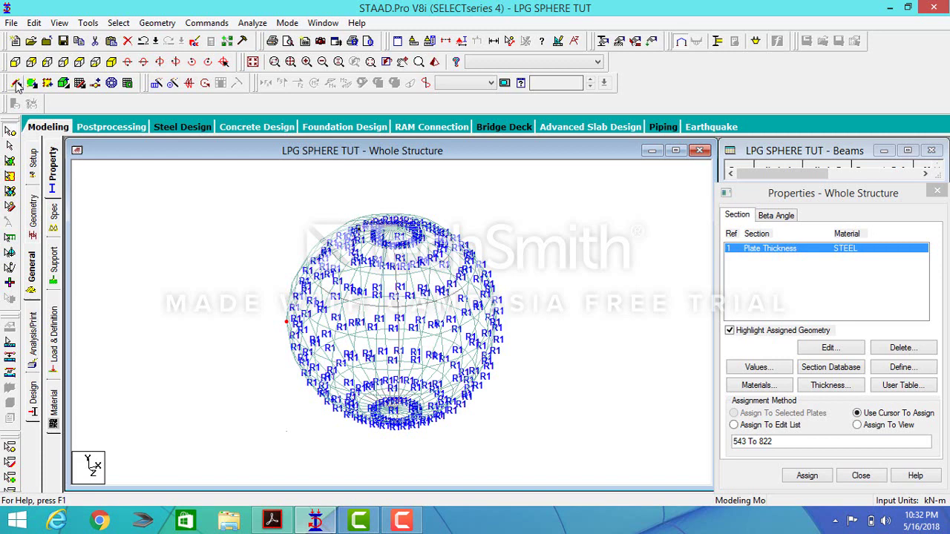
left_click_drag(286, 321, 287, 432)
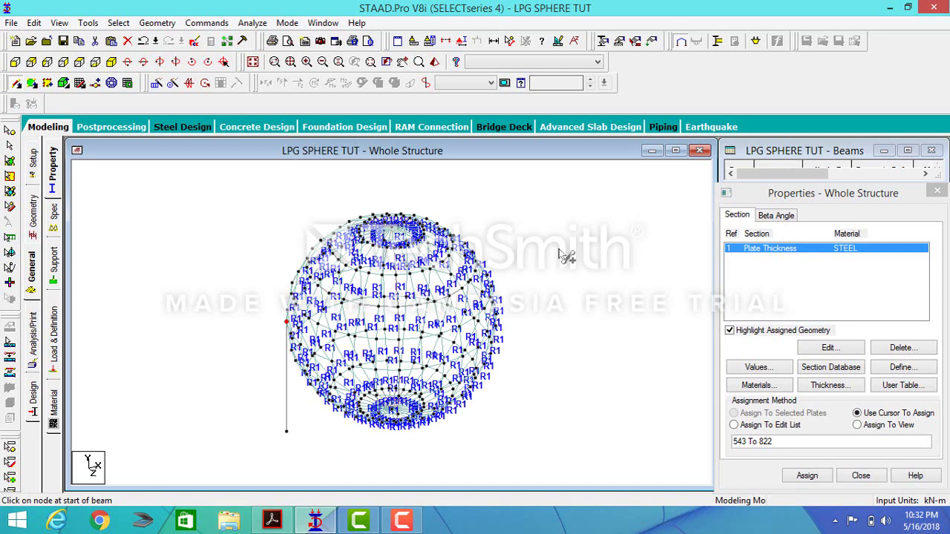
left_click(9, 146)
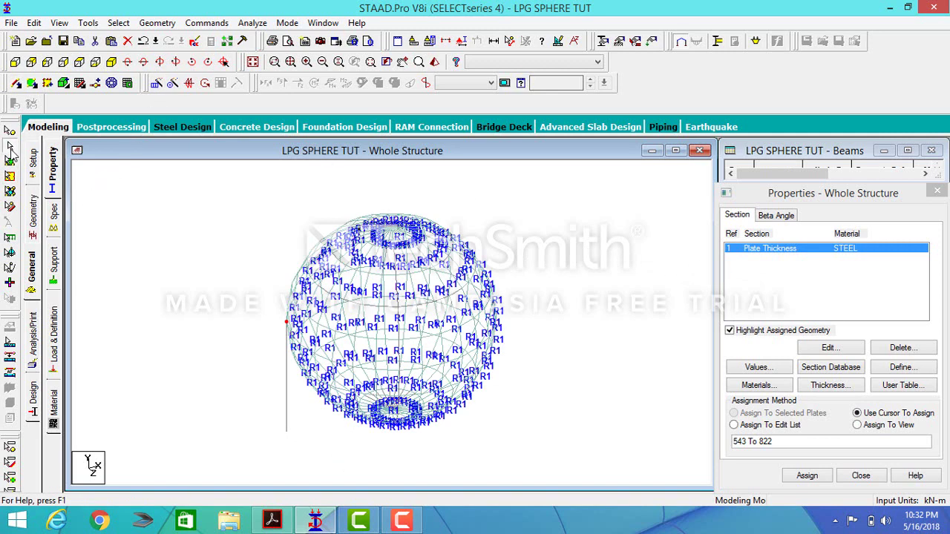
left_click(288, 407)
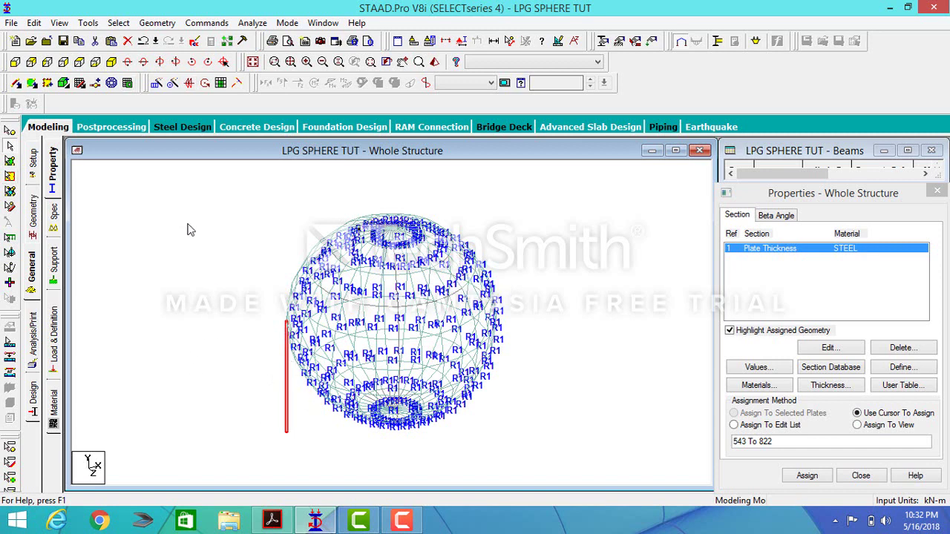
Circular-repeat the column 360° about Y in 14 steps through node 12 to form 14 columns.
left_click(172, 83)
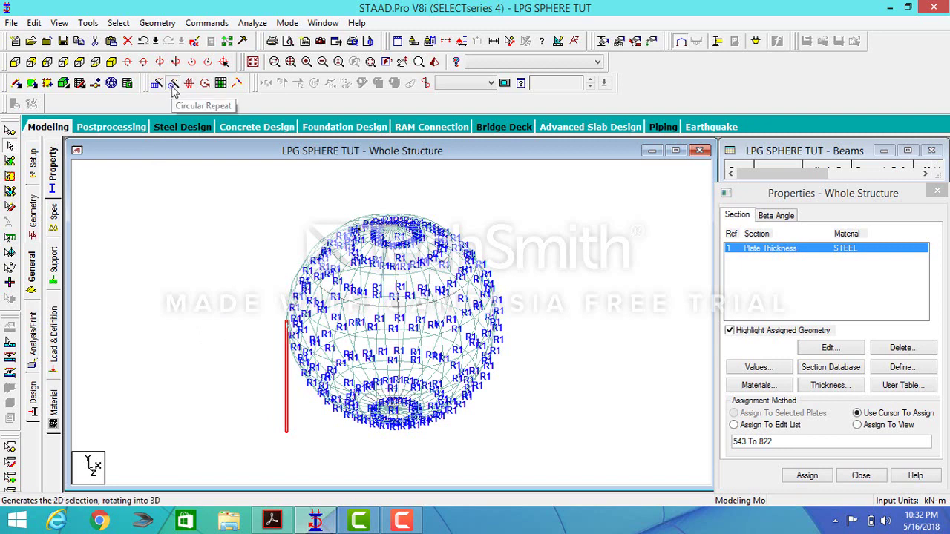
left_click_drag(505, 165, 578, 67)
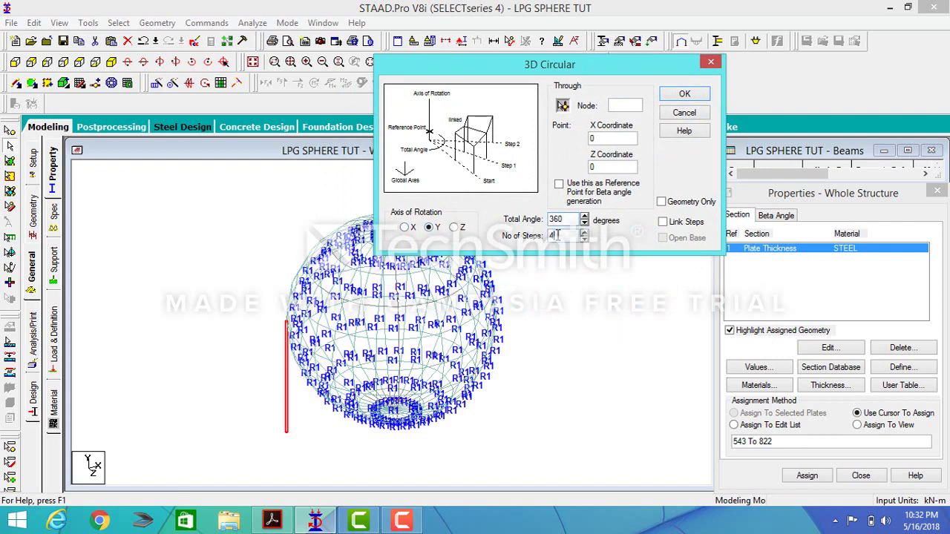
left_click_drag(554, 235, 529, 236)
type("14")
left_click(566, 109)
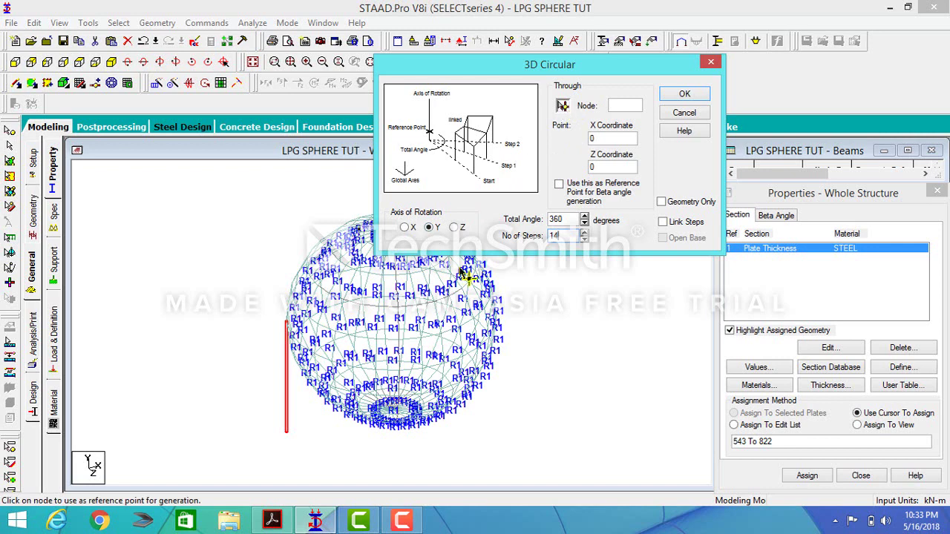
left_click(399, 418)
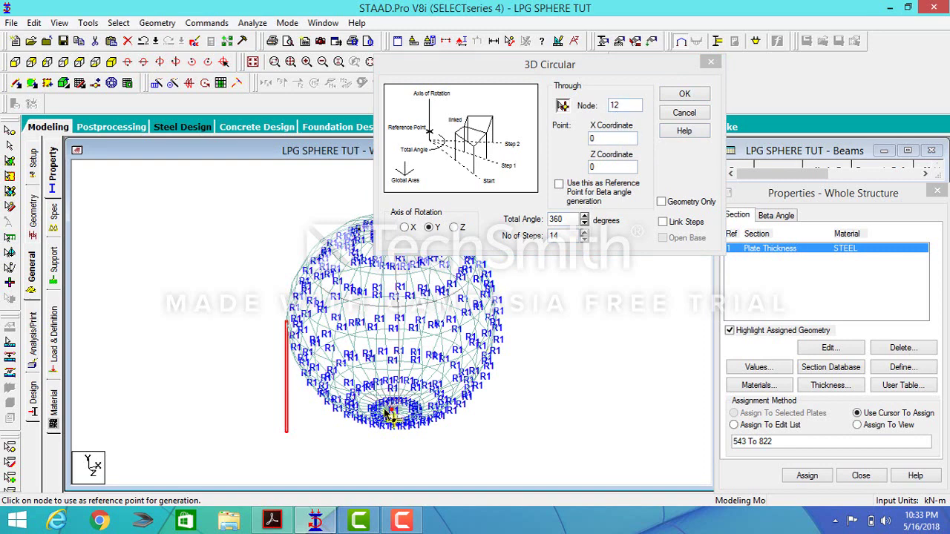
scroll(394, 414, "up", 2)
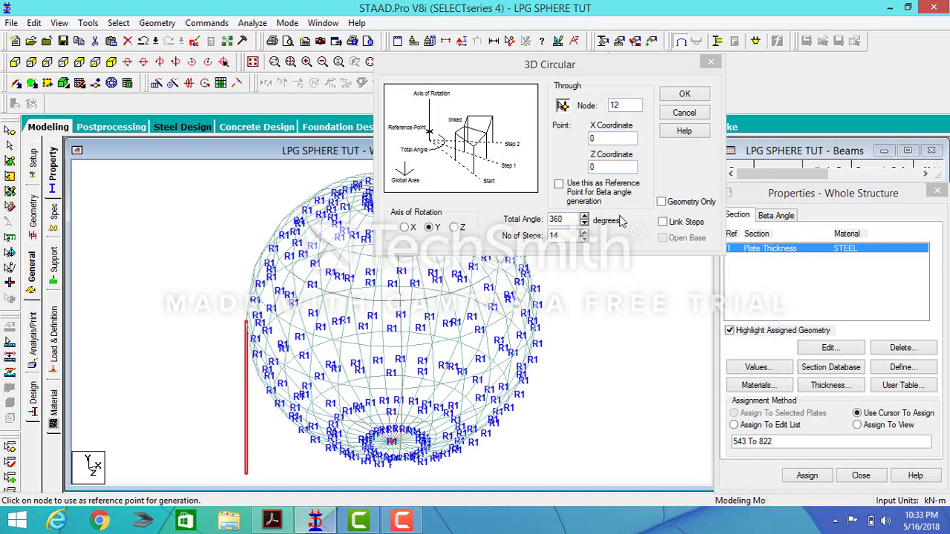
left_click(685, 94)
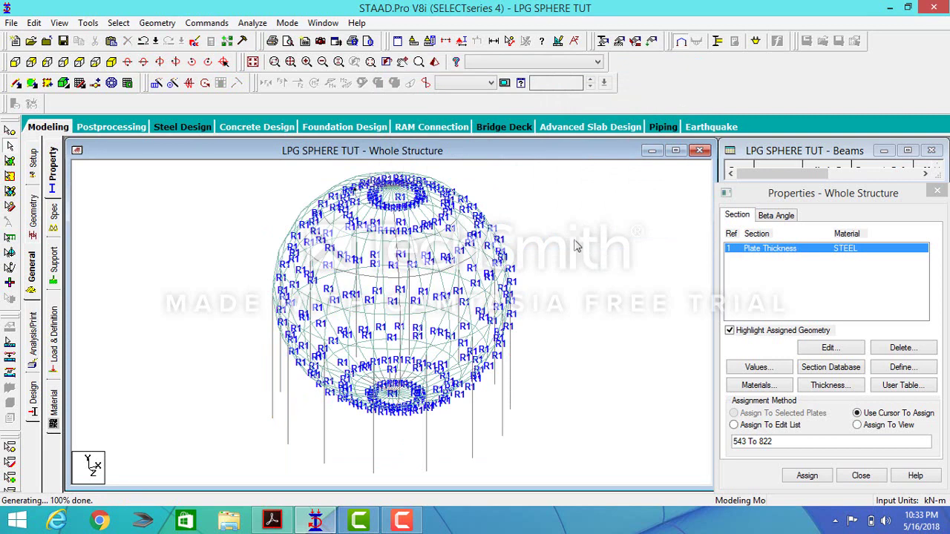
scroll(575, 245, "down", 3)
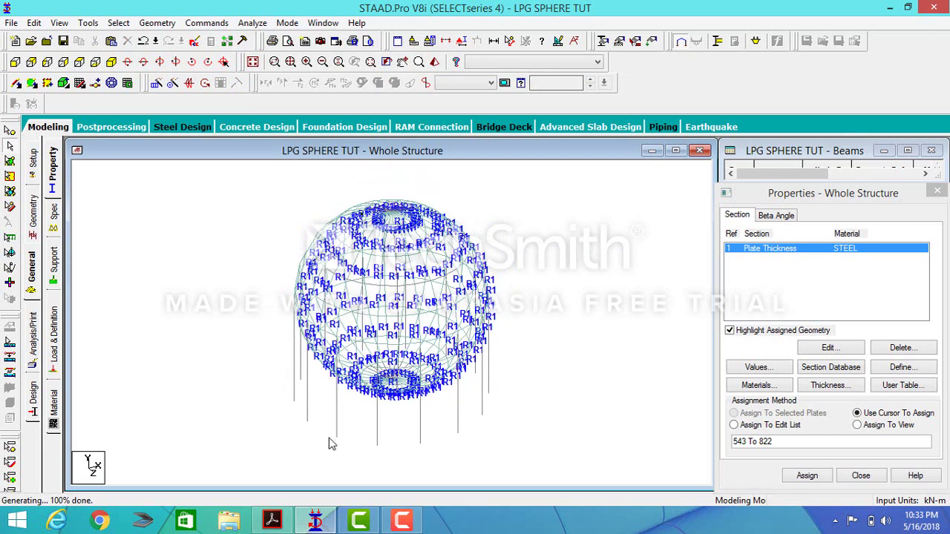
scroll(332, 444, "up", 1)
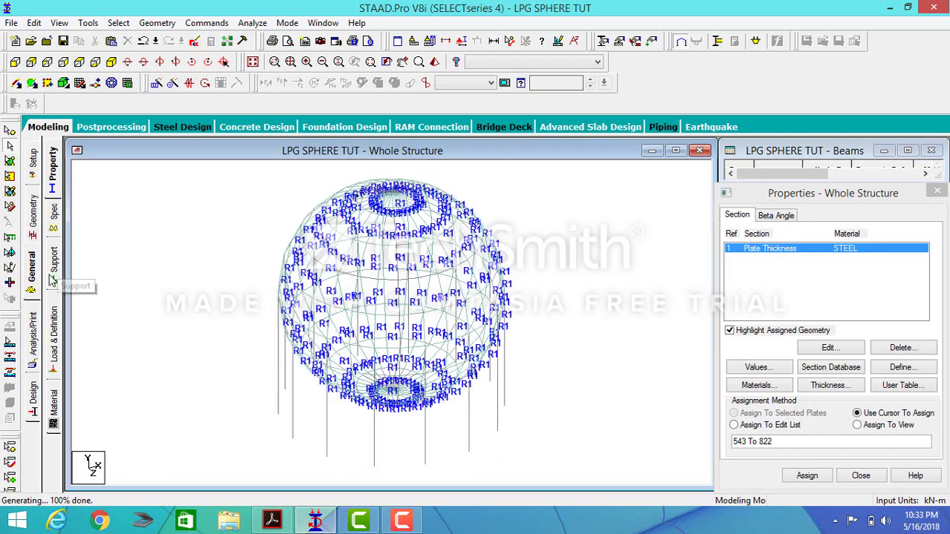
Create a fully fixed support as Support 2 and ready it for assignment.
left_click(53, 263)
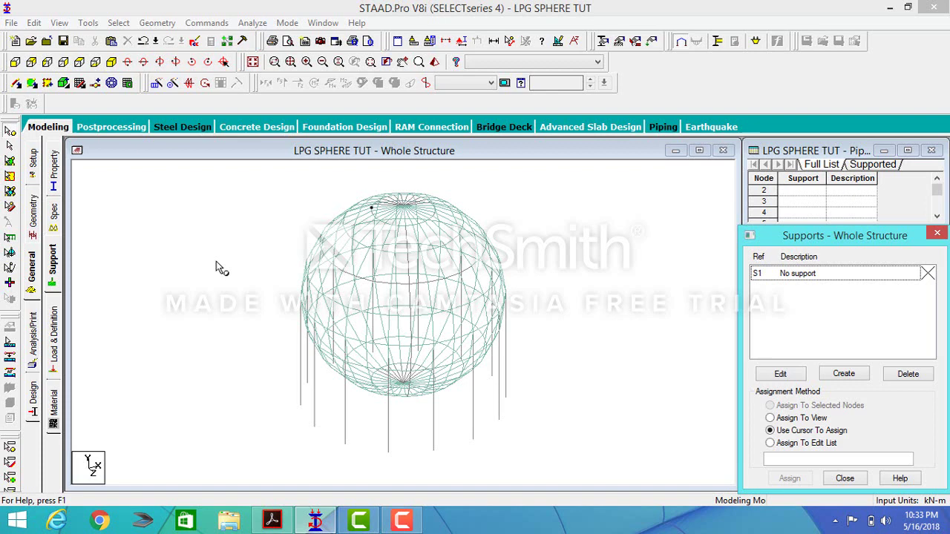
left_click(852, 376)
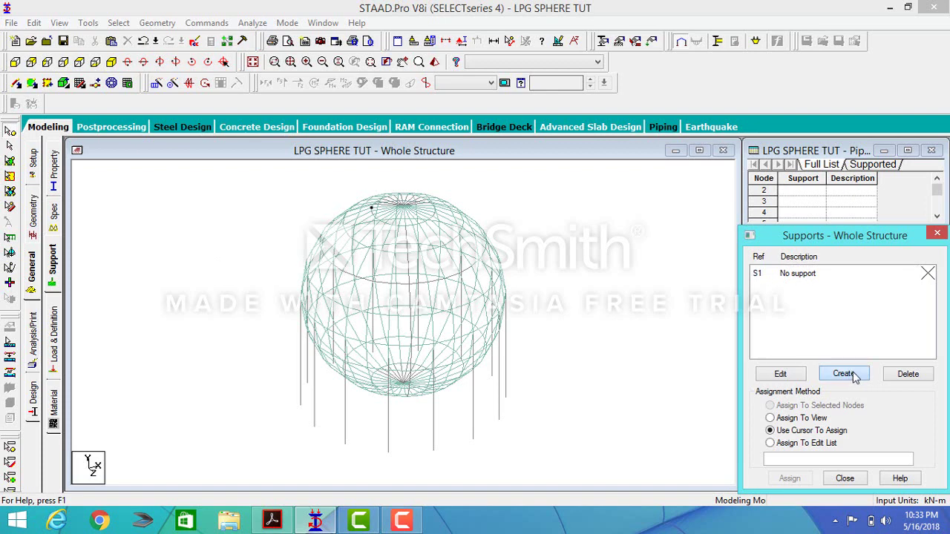
left_click(855, 377)
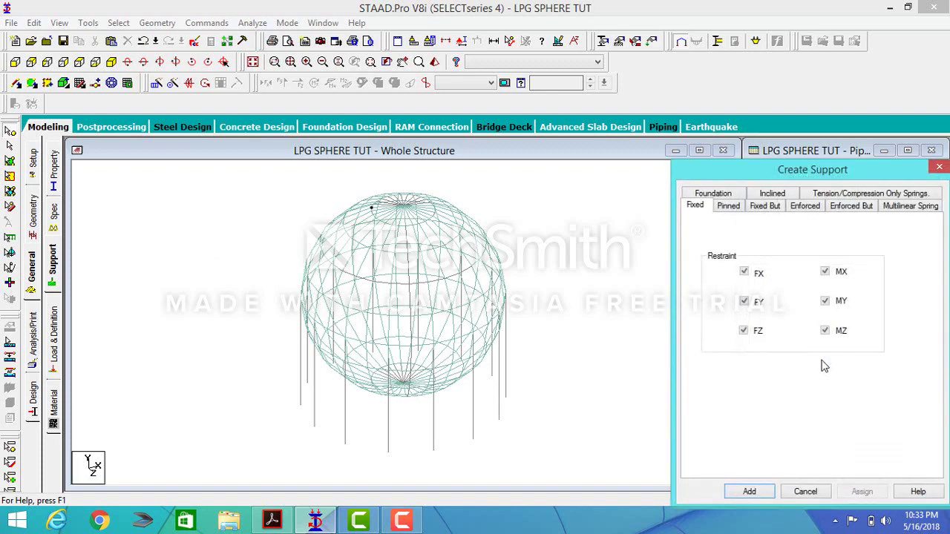
left_click(750, 492)
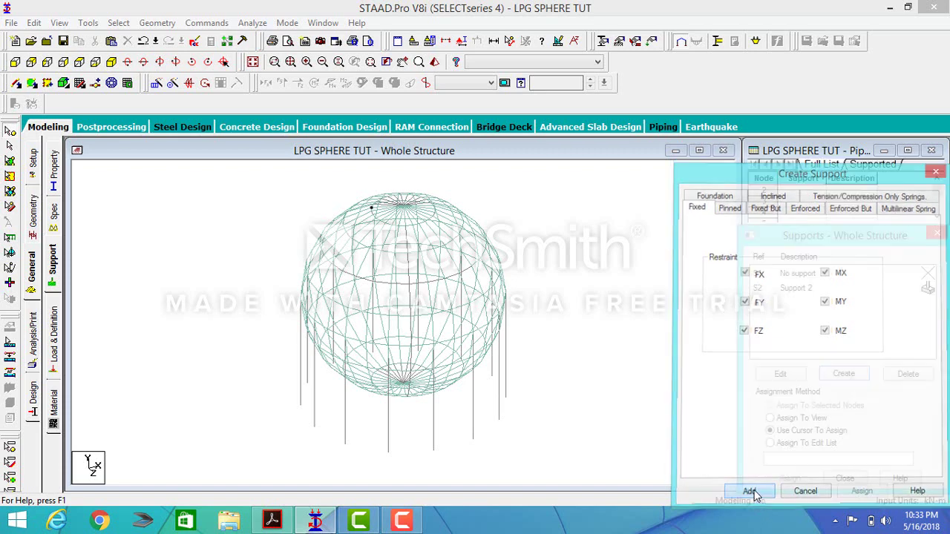
left_click(788, 290)
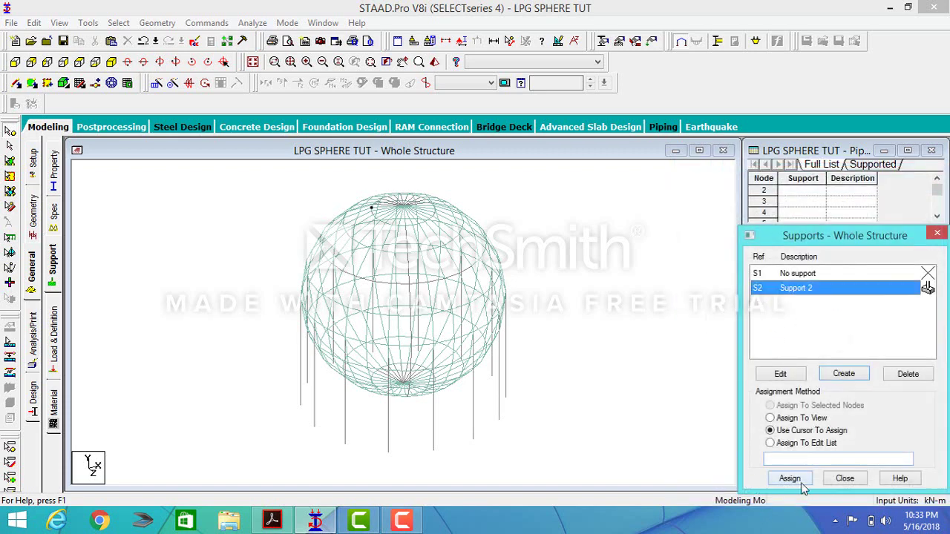
left_click(789, 479)
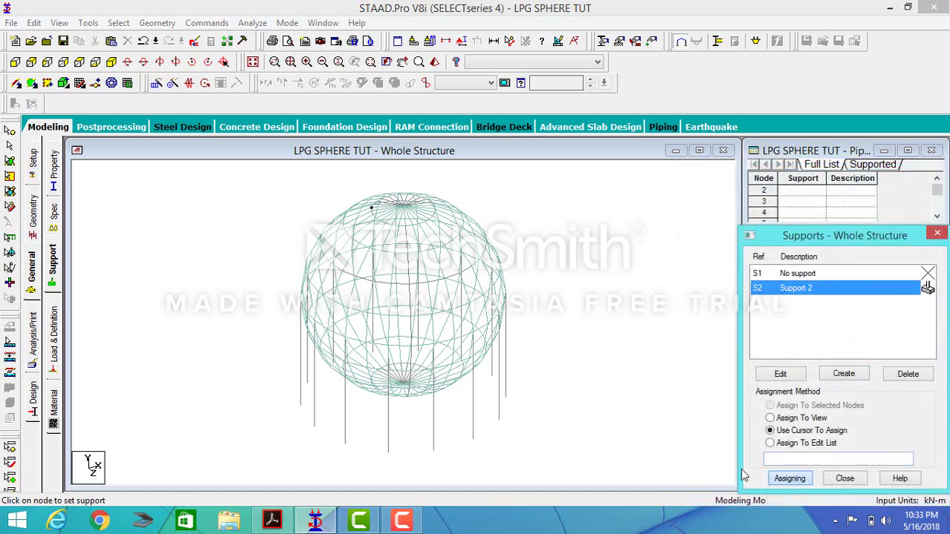
Assign Support 2 to all 14 column base nodes, rotating the view to reach the back ones.
left_click(305, 384)
left_click(307, 386)
left_click(300, 409)
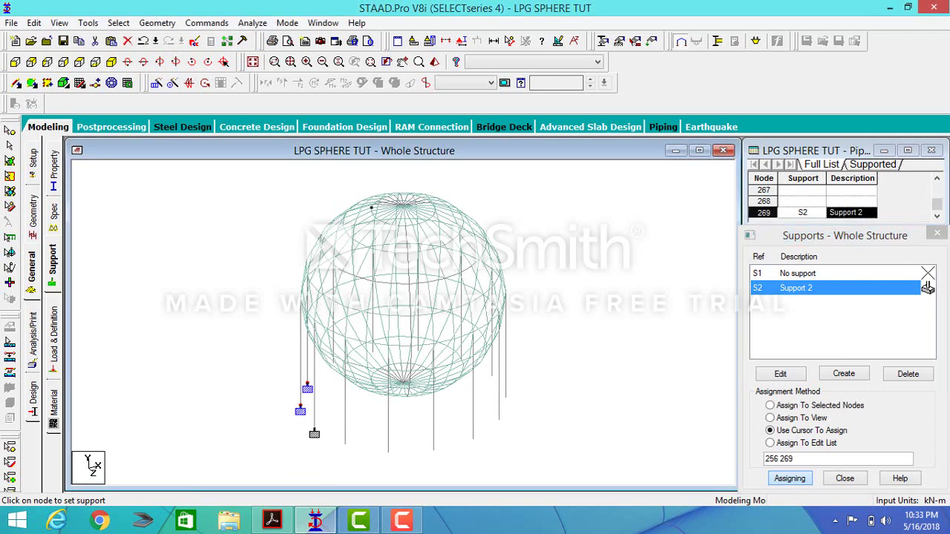
left_click(314, 431)
left_click(345, 447)
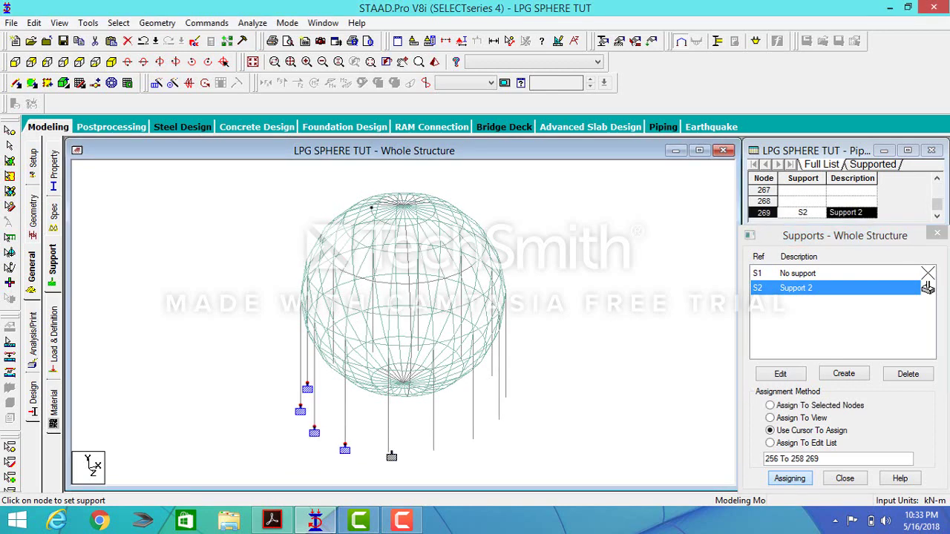
left_click(433, 456)
left_click(474, 443)
left_click(498, 424)
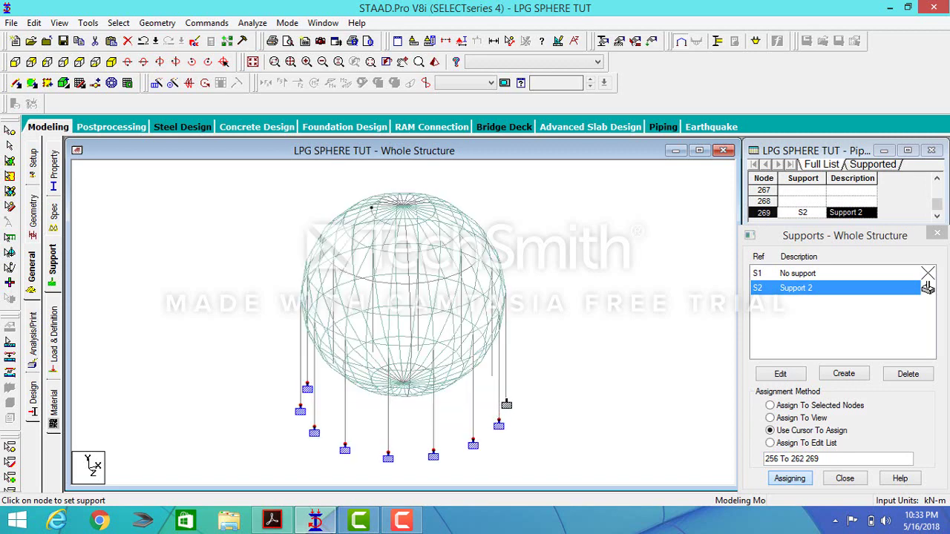
left_click(505, 402)
left_click(491, 380)
key("Right")
key("Right")
key("Right")
key("Right")
key("Right")
key("Right")
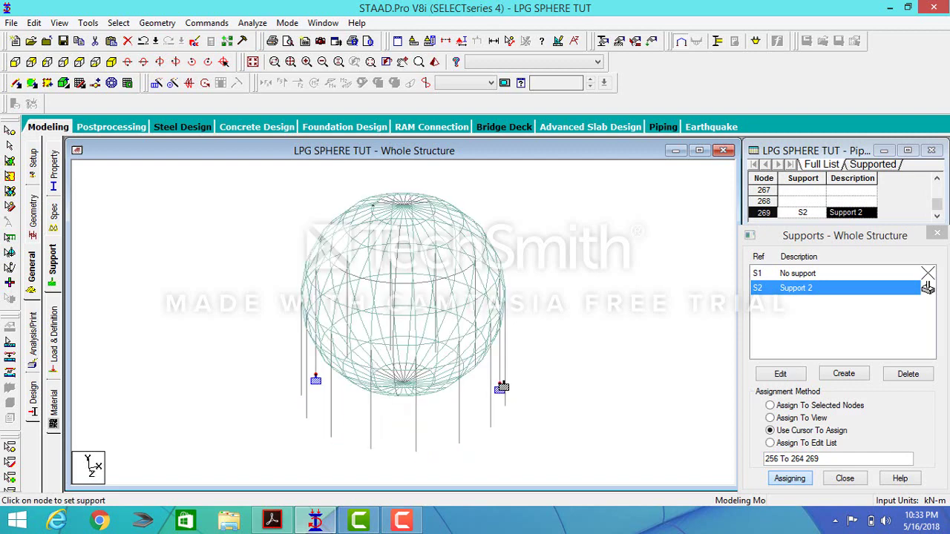
key("Right")
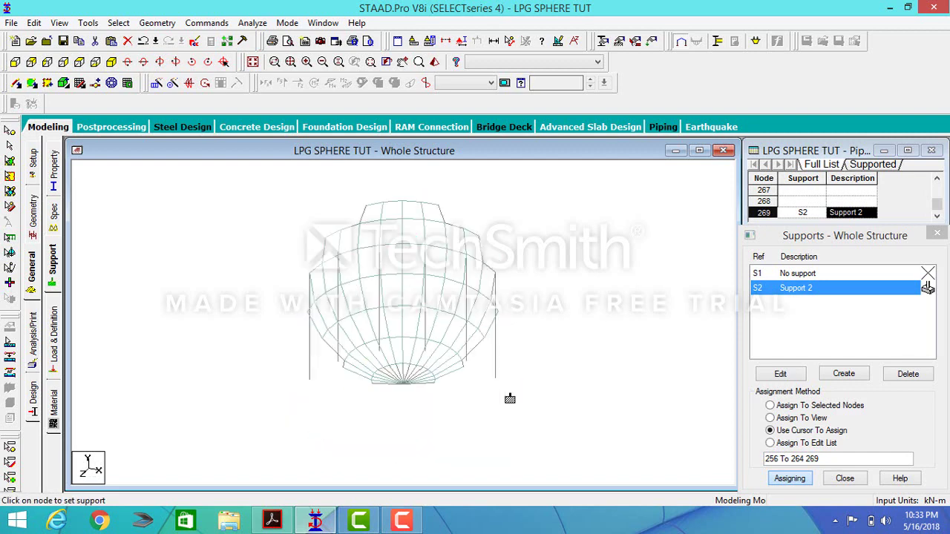
left_click(506, 410)
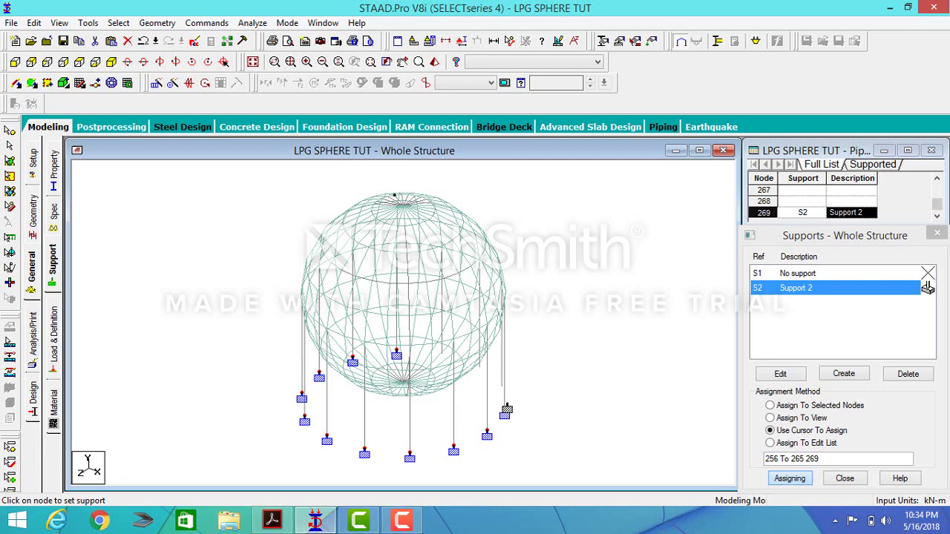
key("Right")
key("Right")
key("Right")
key("Right")
key("Right")
key("Right")
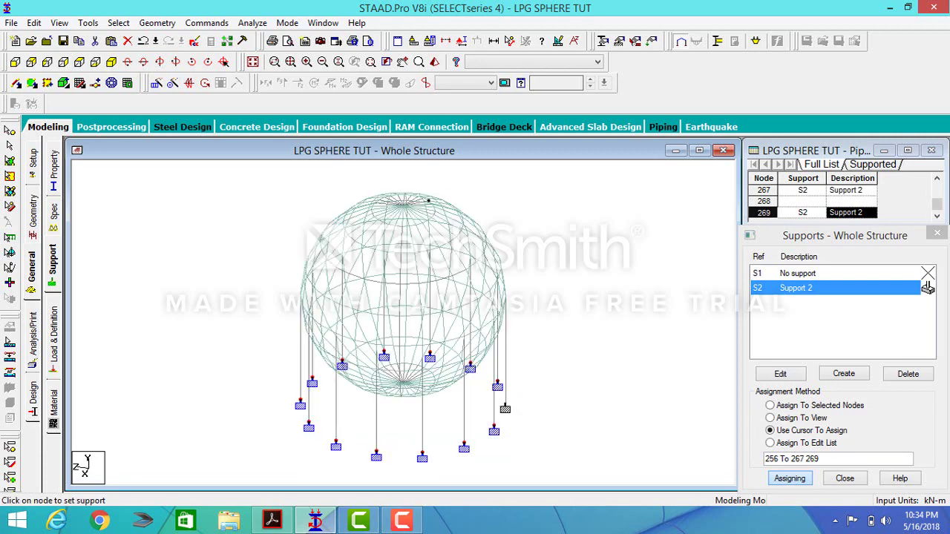
left_click(505, 409)
left_click(505, 409)
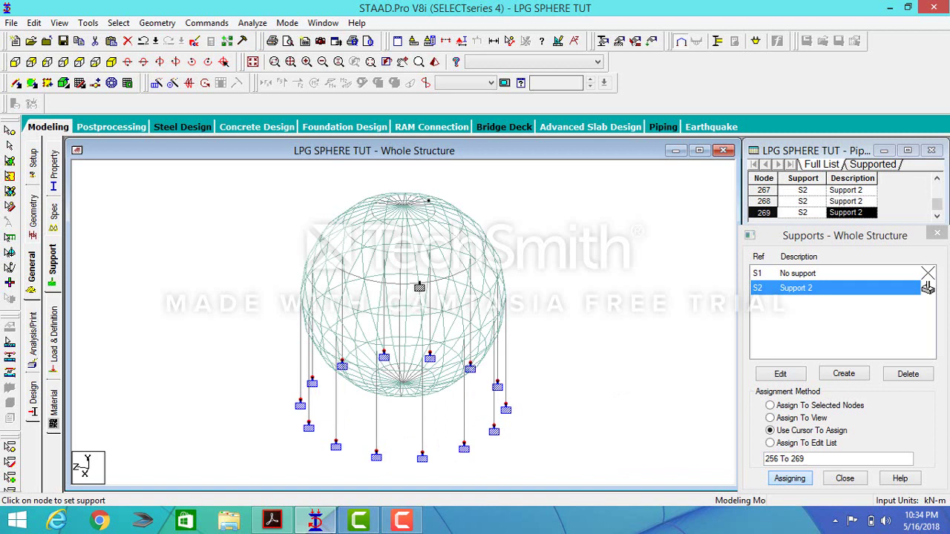